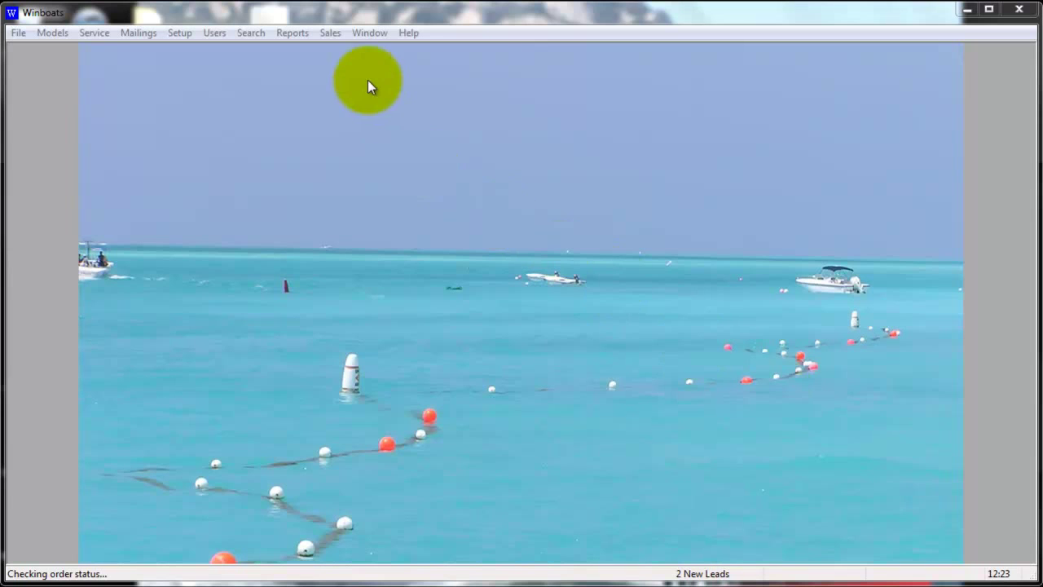
# - Show the customer selector and search for the customer by last name and first initial
pyautogui.click(331, 35)
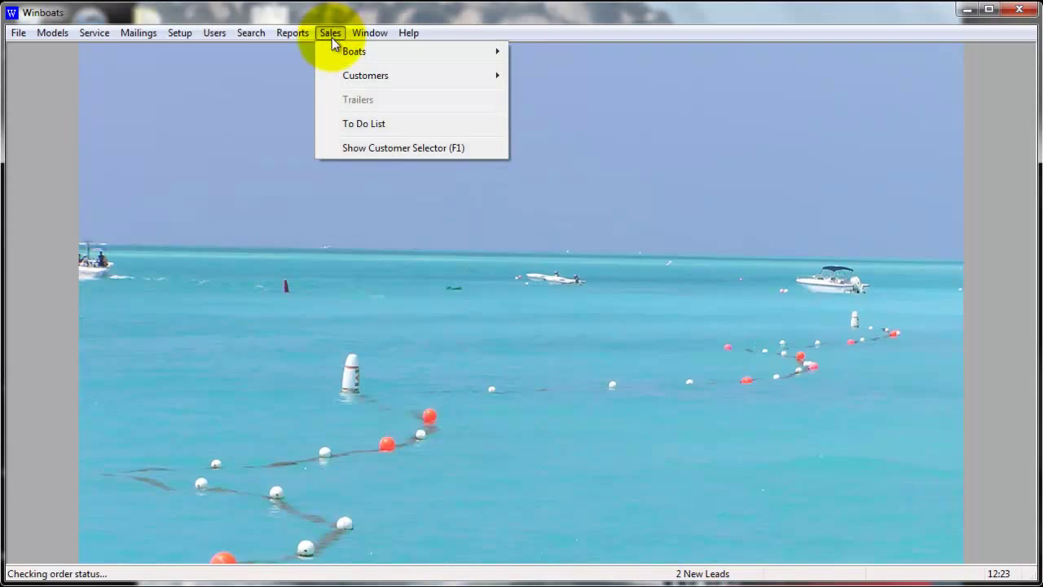
pyautogui.click(353, 146)
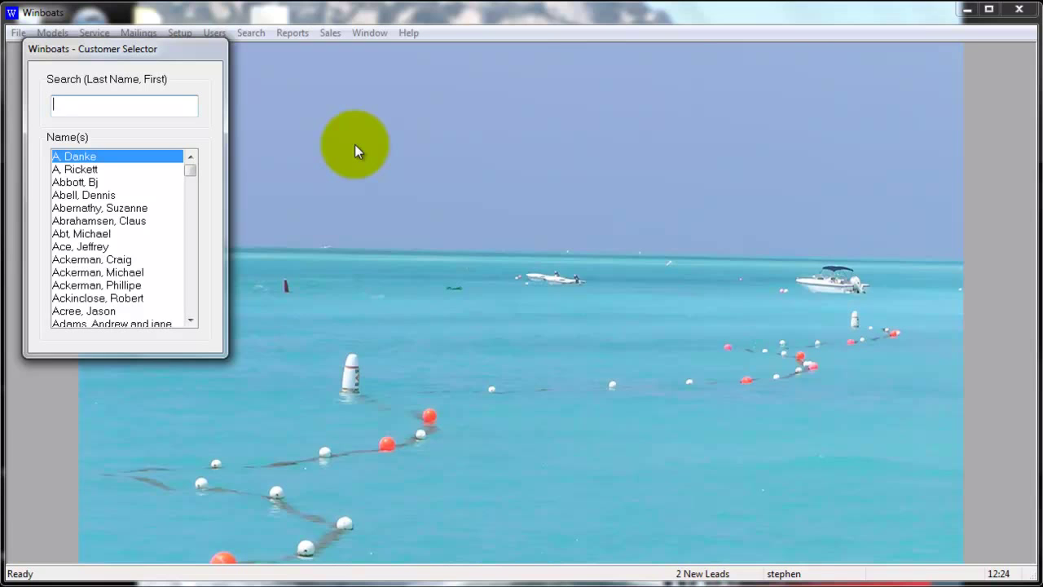
pyautogui.write('r')
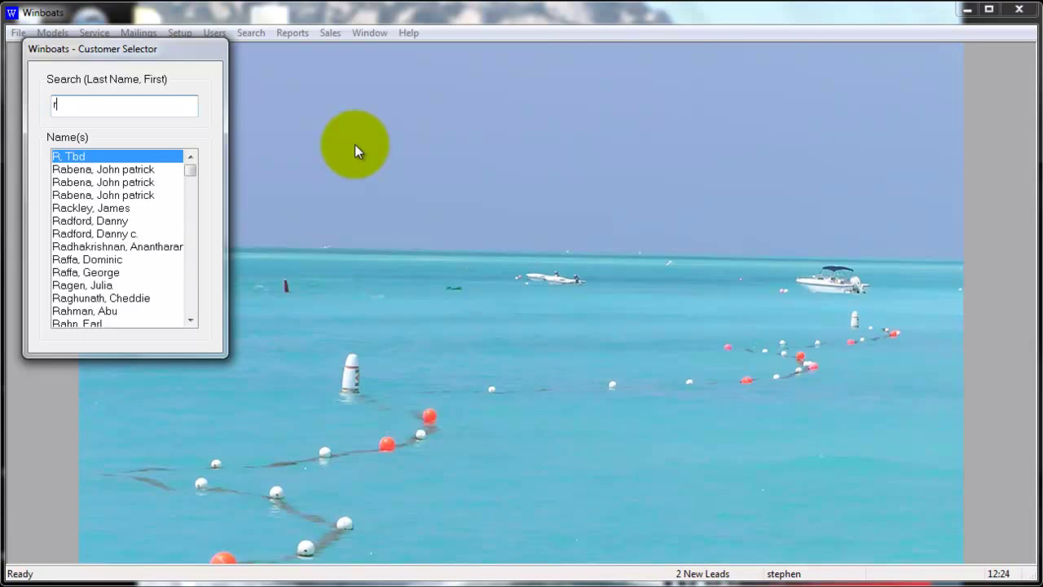
pyautogui.write('hodes, s')
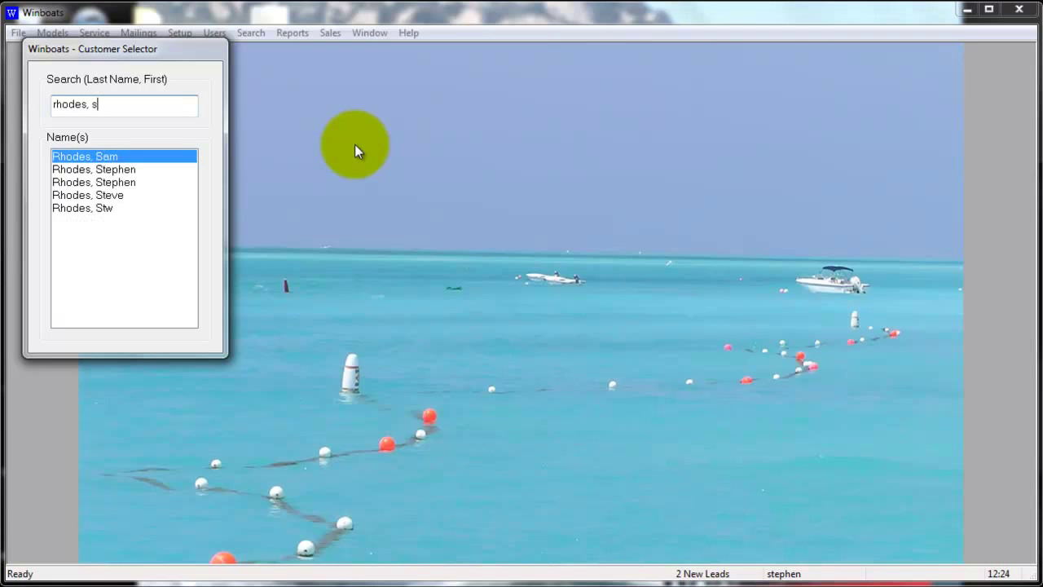
# - Start a new quote for the second of the two identically named customers, using the 2011 Best Pontoons 220 Sunburner
pyautogui.rightClick(113, 185)
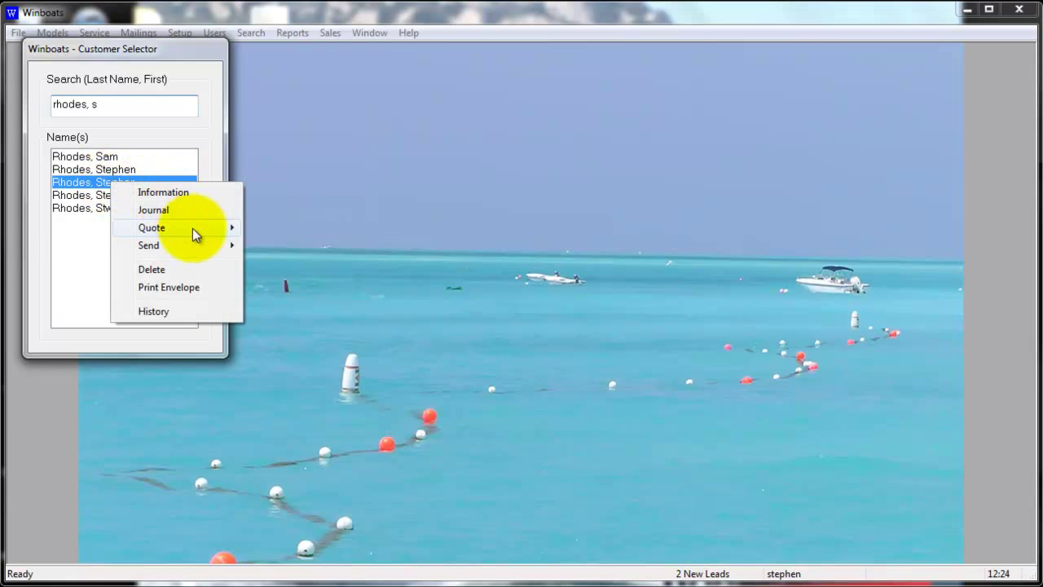
pyautogui.moveTo(196, 235)
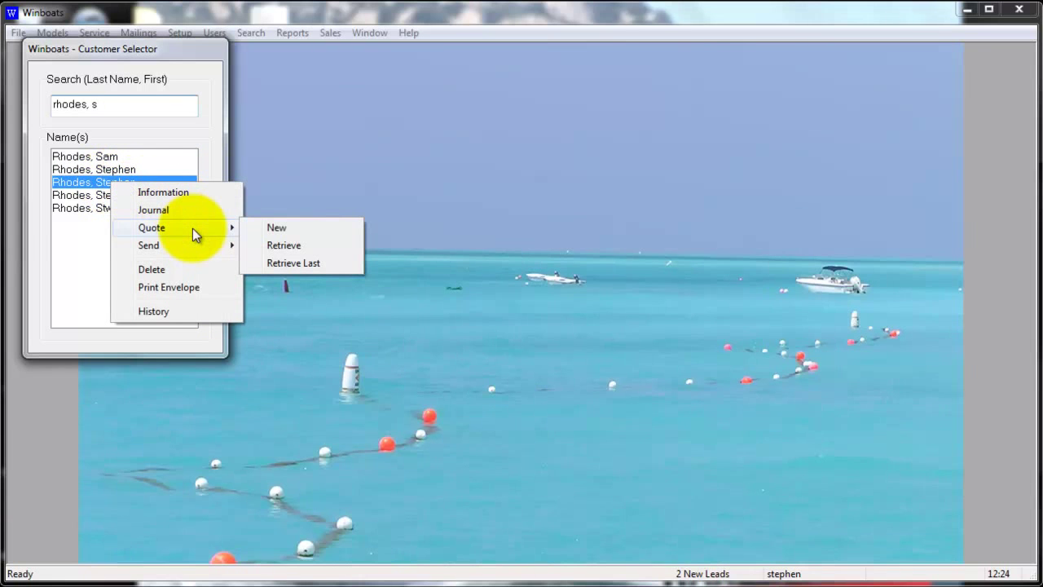
pyautogui.click(302, 232)
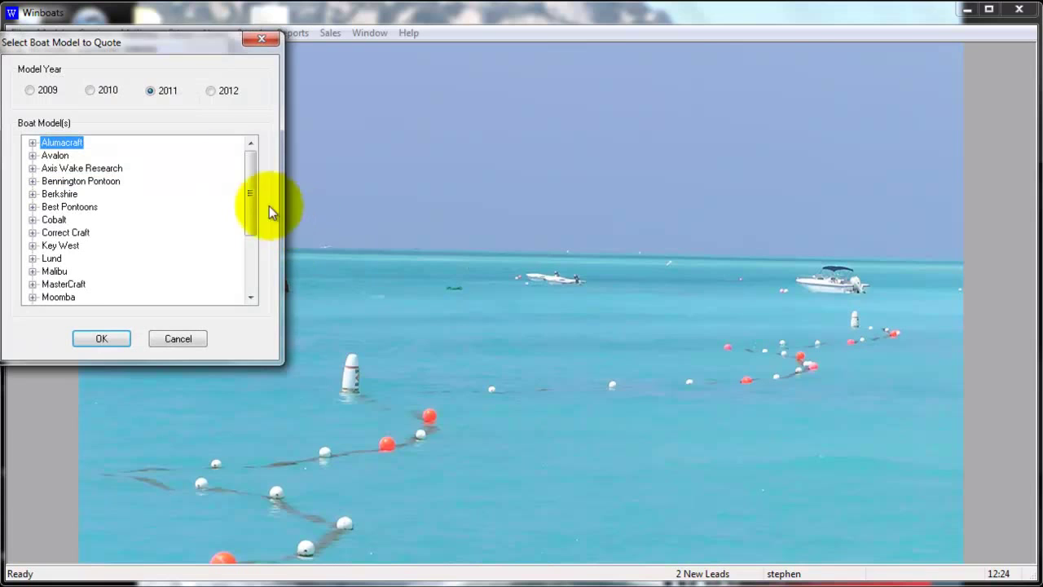
pyautogui.moveTo(142, 44); pyautogui.dragTo(497, 122)
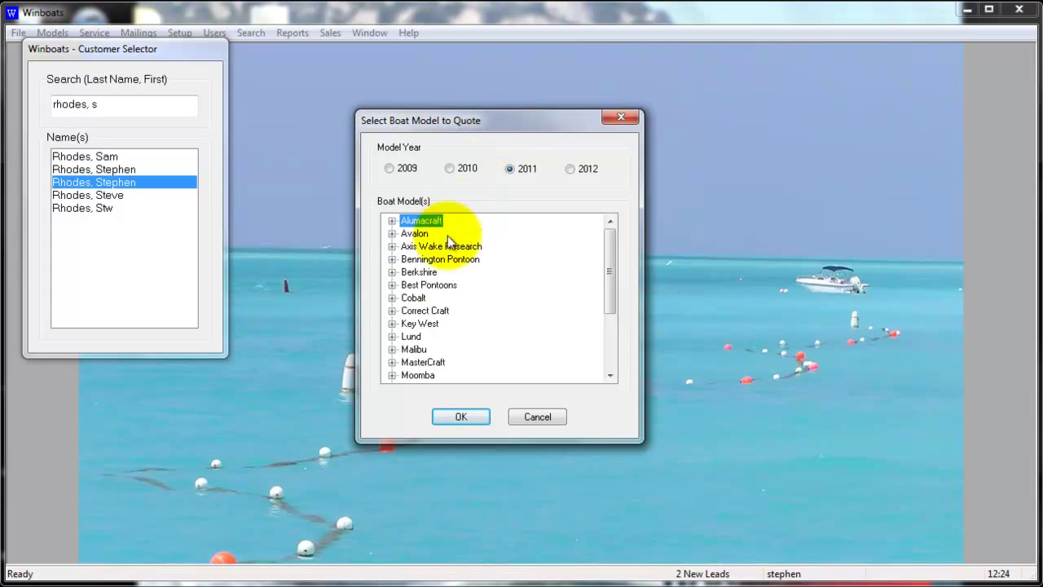
pyautogui.click(391, 285)
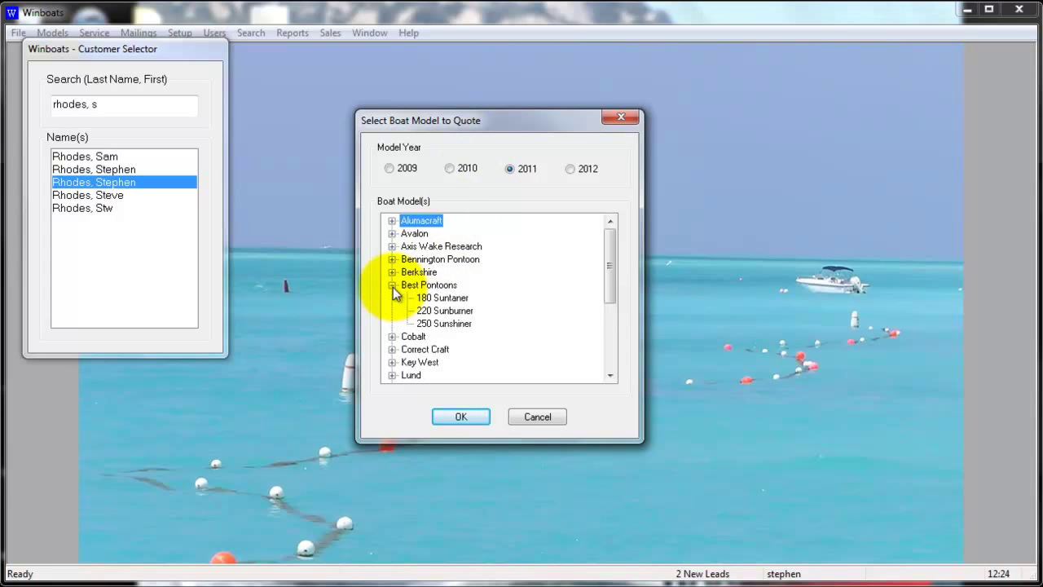
pyautogui.doubleClick(444, 311)
# - Add the 2011 Best Trailers model 23 from inventory as Single Axle (No Brakes), using the inventory price of 2,750.00
pyautogui.moveTo(237, 33); pyautogui.dragTo(455, 101)
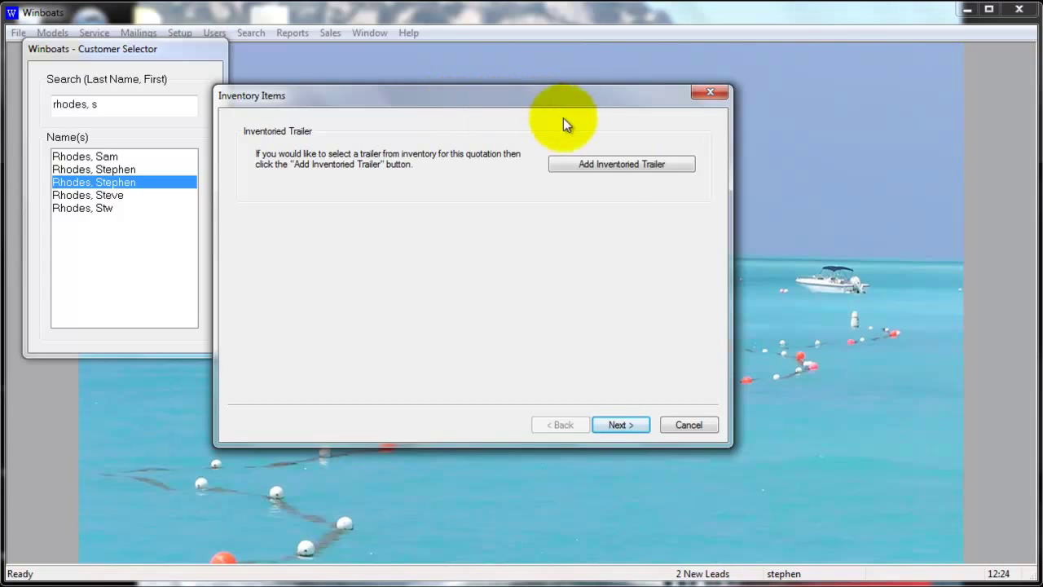
pyautogui.click(629, 165)
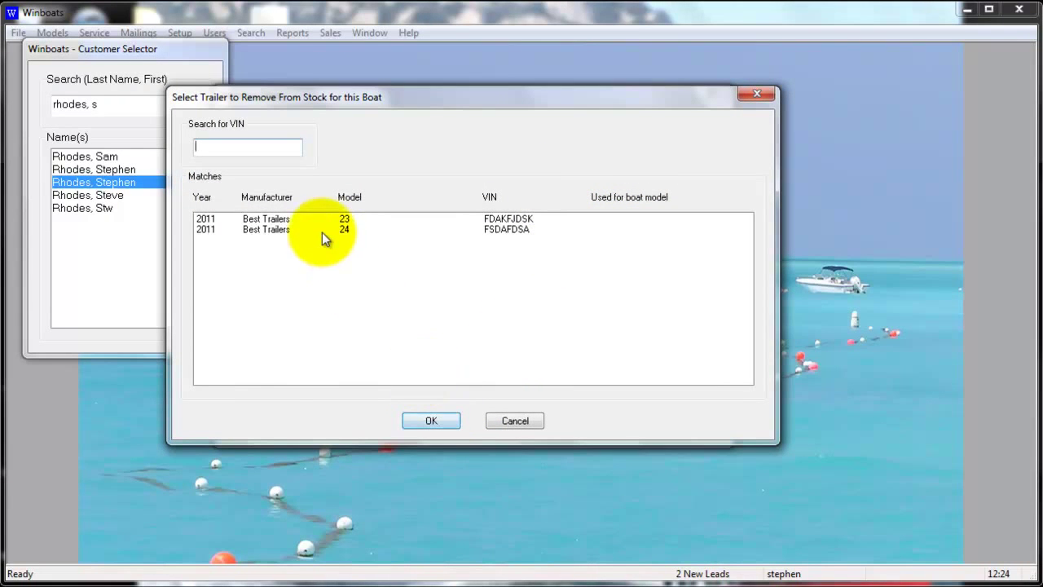
pyautogui.click(285, 222)
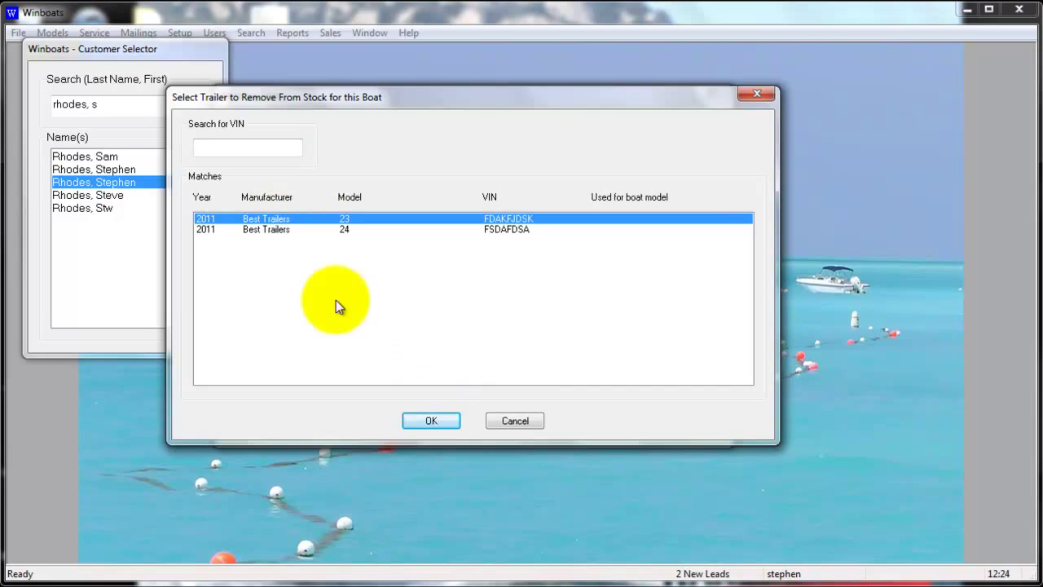
pyautogui.click(431, 421)
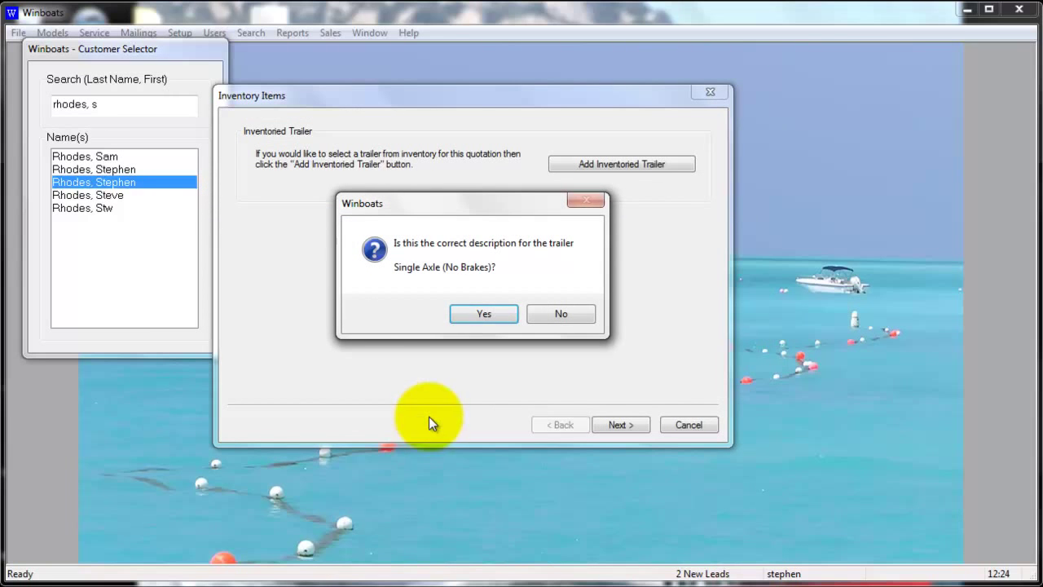
pyautogui.click(482, 314)
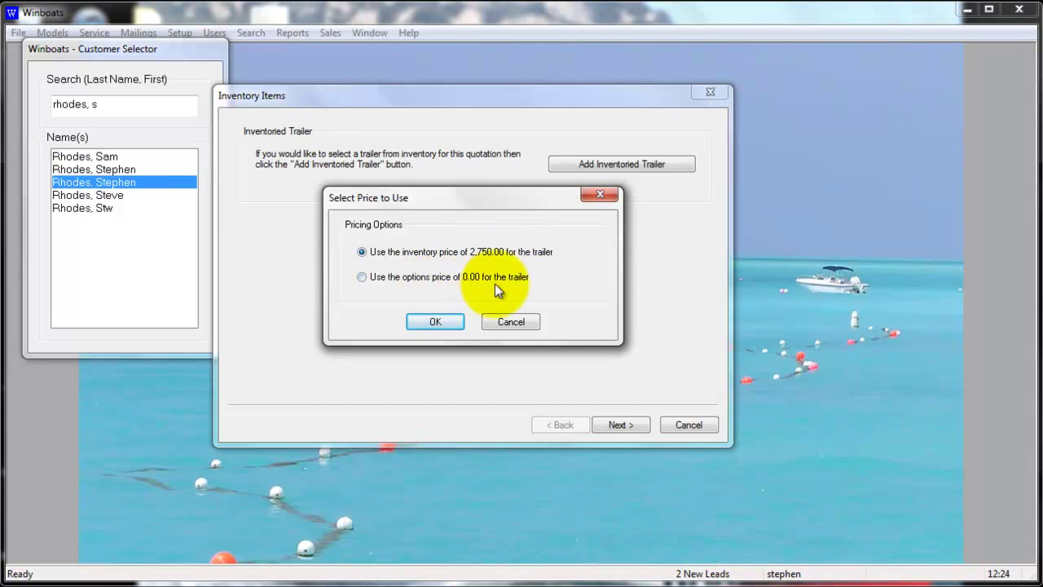
pyautogui.click(440, 321)
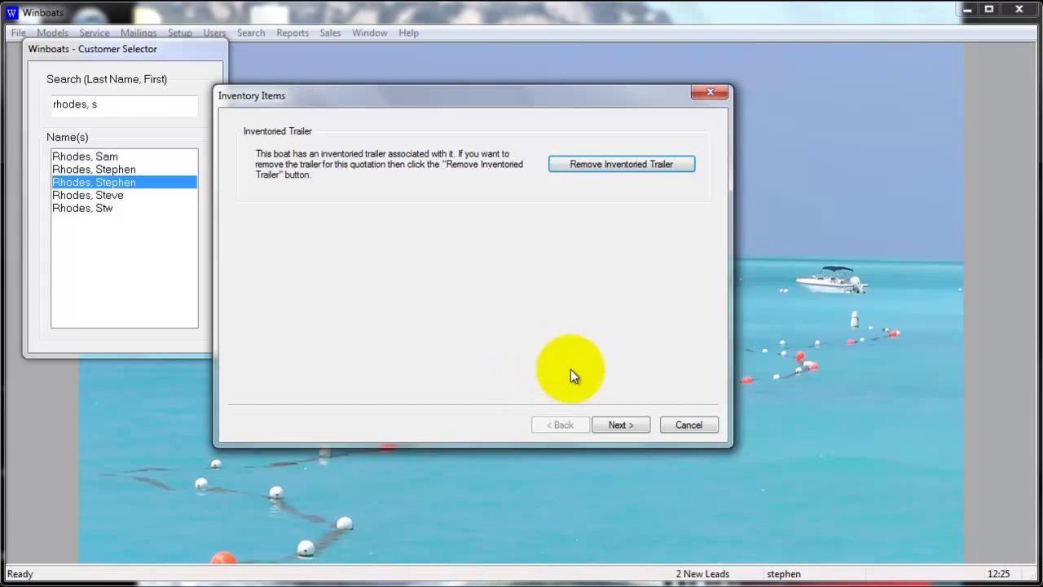
# - Select the Orion 90 Elpt 4S EFI (Digital Gauges) engine in the boat configuration
pyautogui.click(621, 424)
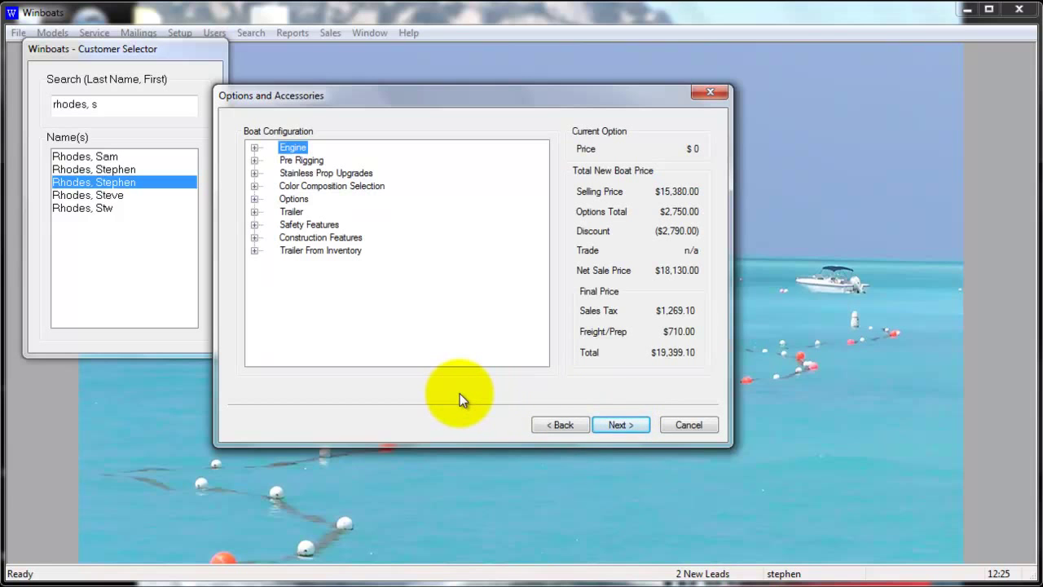
pyautogui.click(255, 149)
pyautogui.click(270, 159)
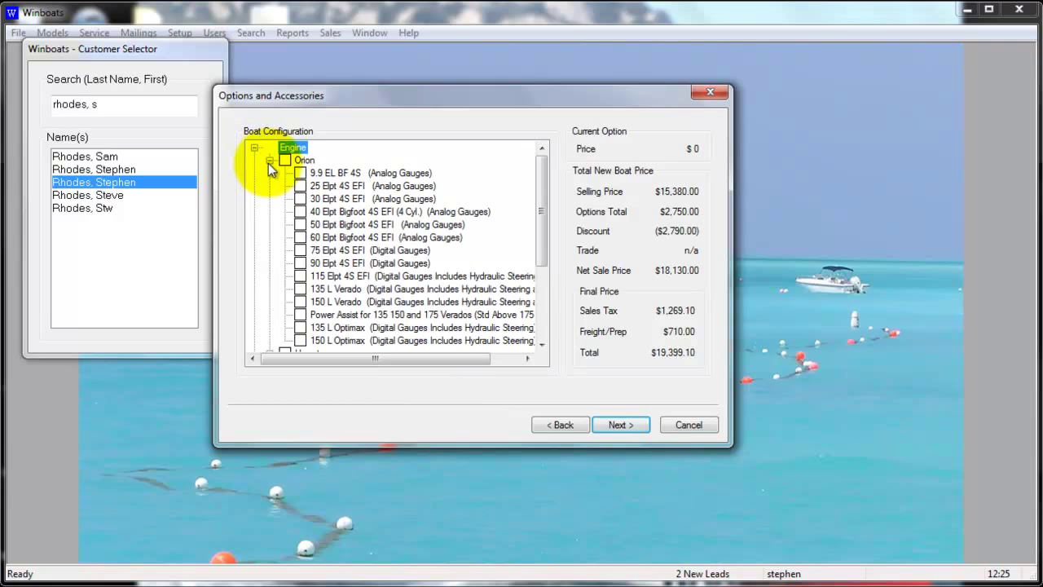
pyautogui.click(301, 263)
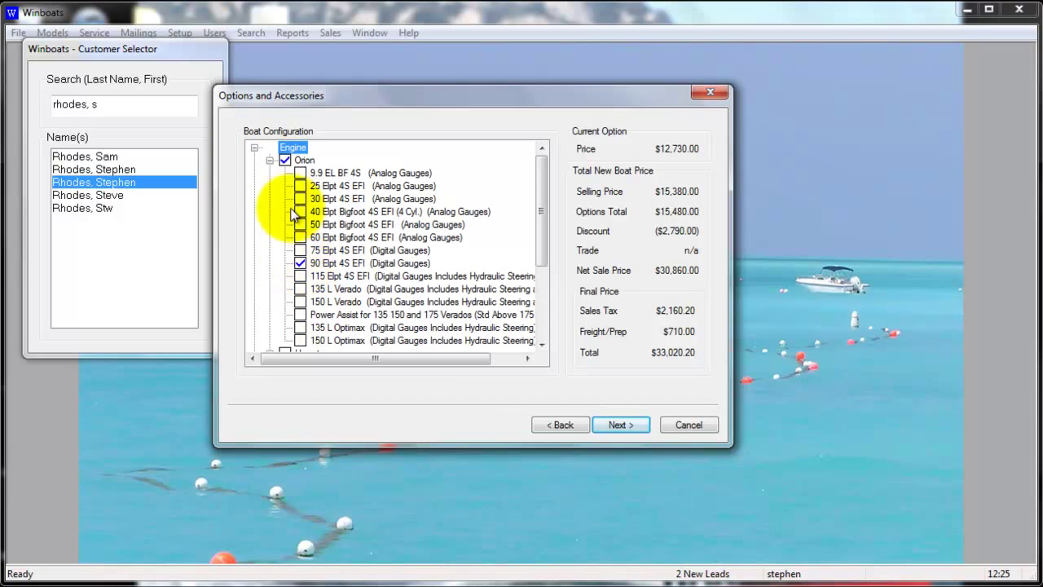
pyautogui.click(270, 160)
pyautogui.click(255, 147)
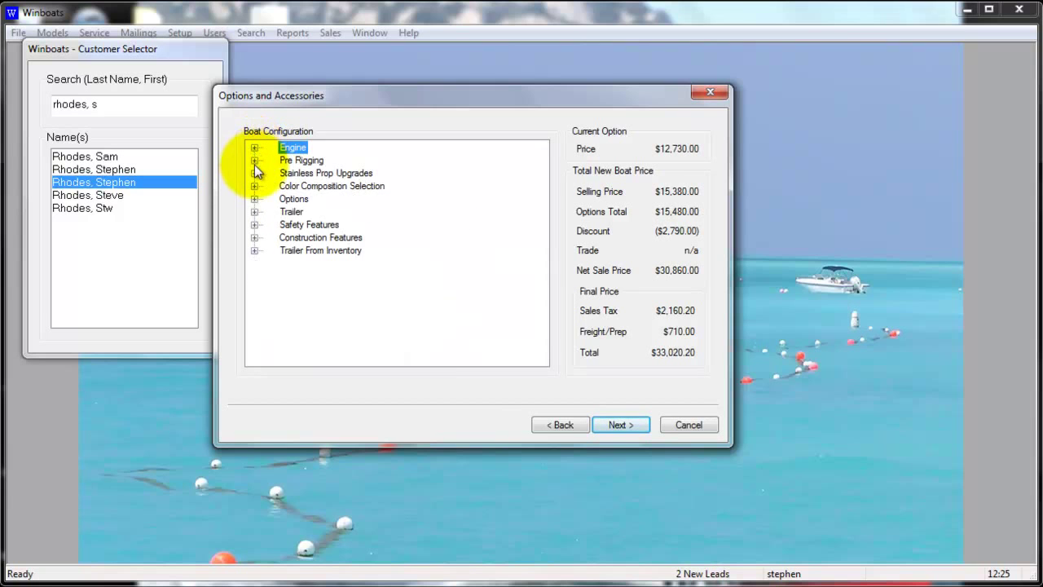
# - Select the Orion 4-Stroke Engines 75 90 115 HP Digital Gauges package under Pre Rigging
pyautogui.click(255, 160)
pyautogui.click(284, 186)
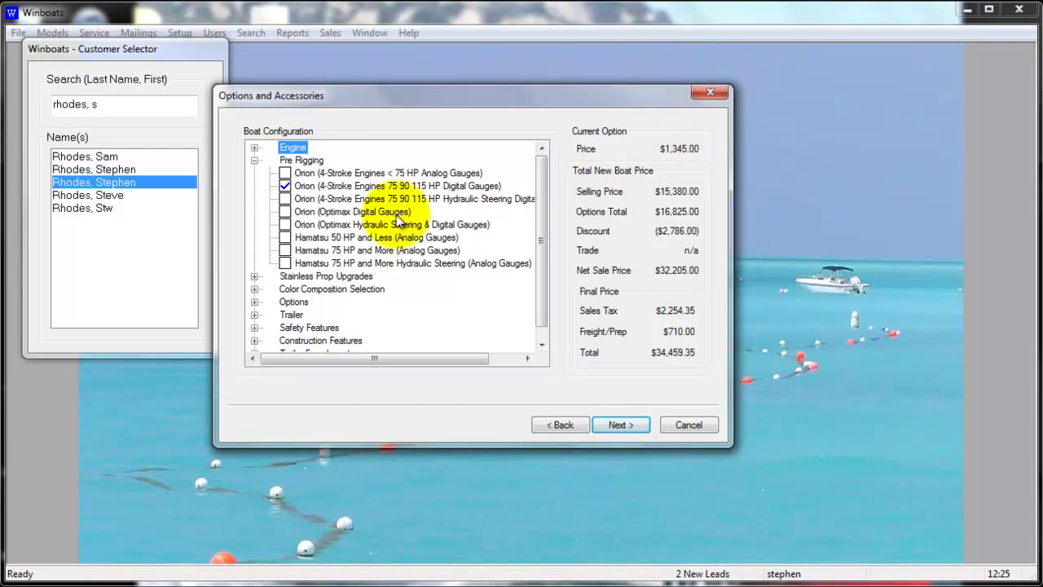
pyautogui.click(255, 161)
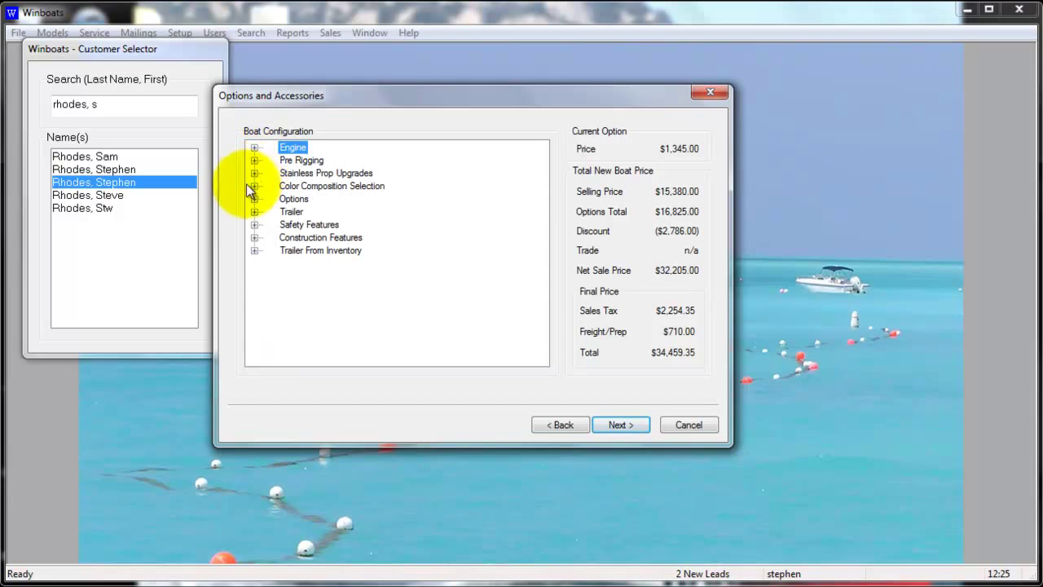
# - Add the Fenders w Quick Release Straps to the boat's options
pyautogui.click(255, 199)
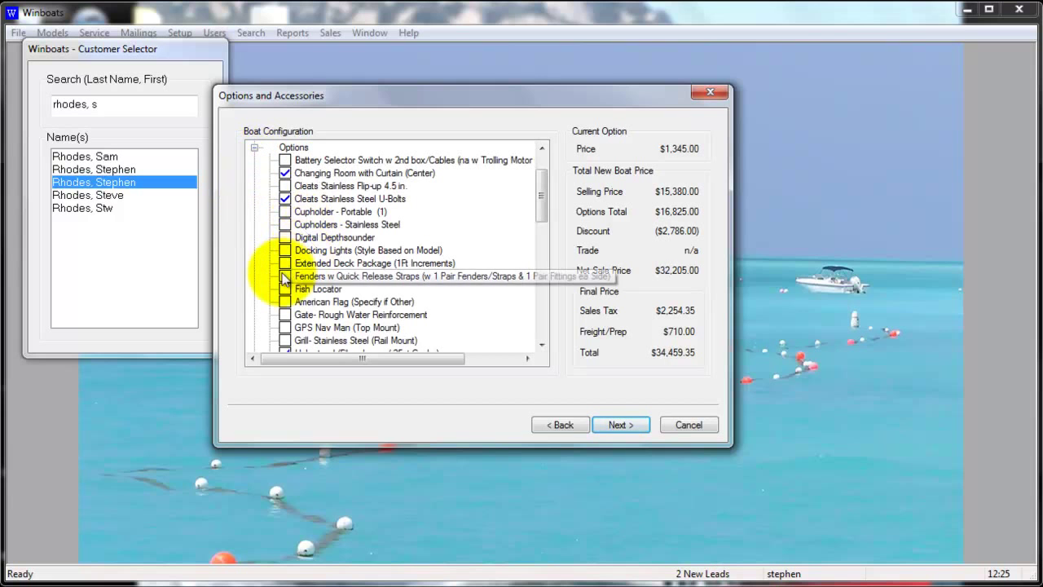
pyautogui.click(284, 276)
pyautogui.click(255, 148)
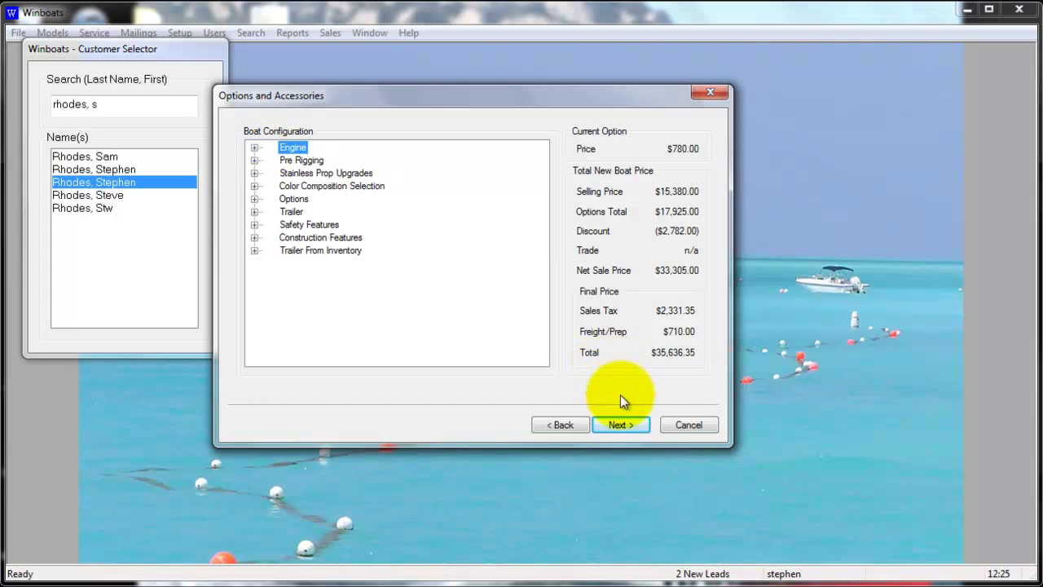
# - Choose Hunter Green as the boat's interior color
pyautogui.click(624, 423)
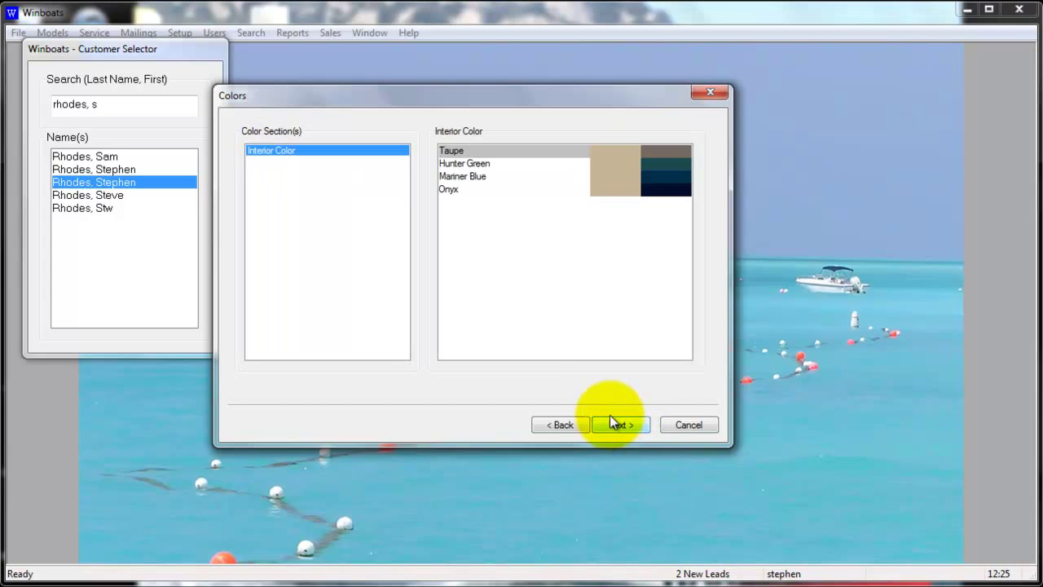
pyautogui.click(461, 163)
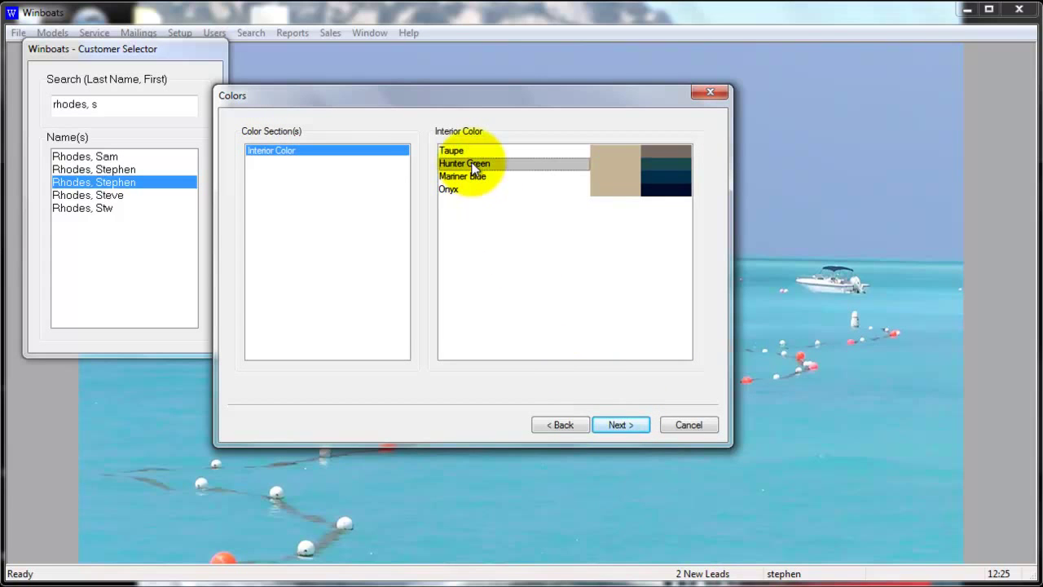
pyautogui.click(612, 425)
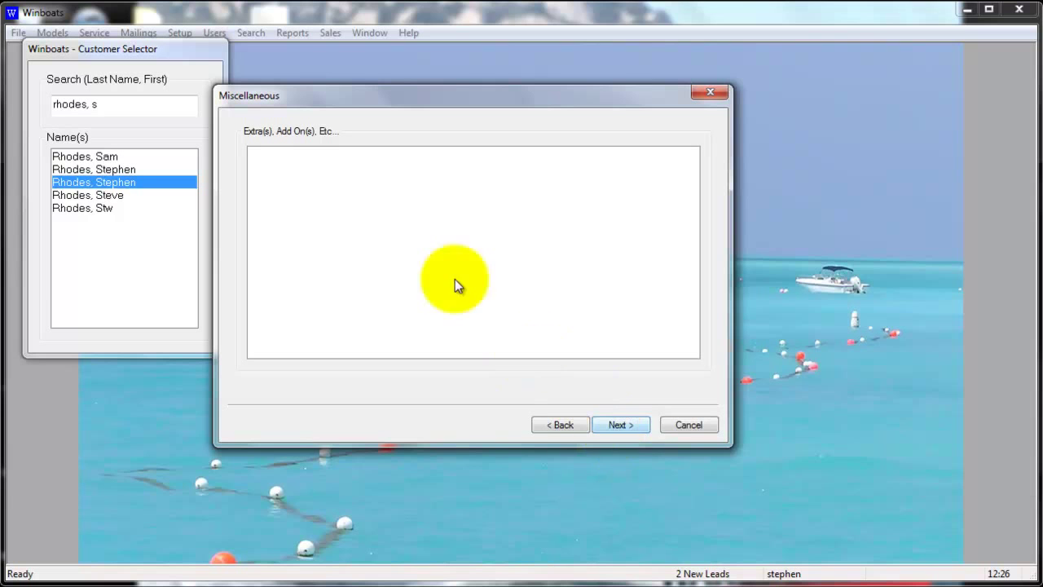
# - Add a miscellaneous option named Safety Kit with a cost of 50 and its text shown in bold
pyautogui.rightClick(398, 236)
pyautogui.click(417, 243)
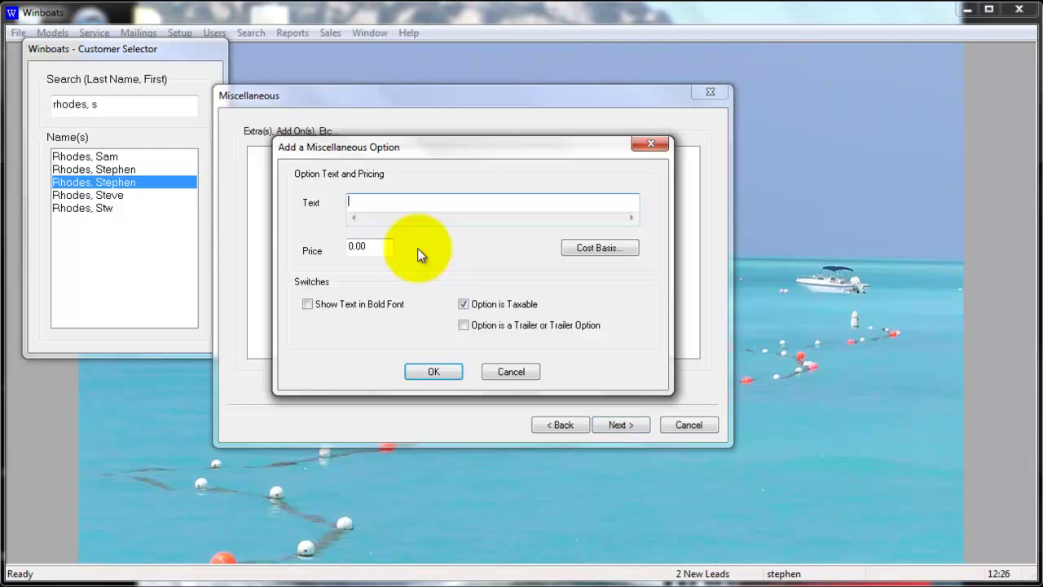
pyautogui.write('Safety Kit')
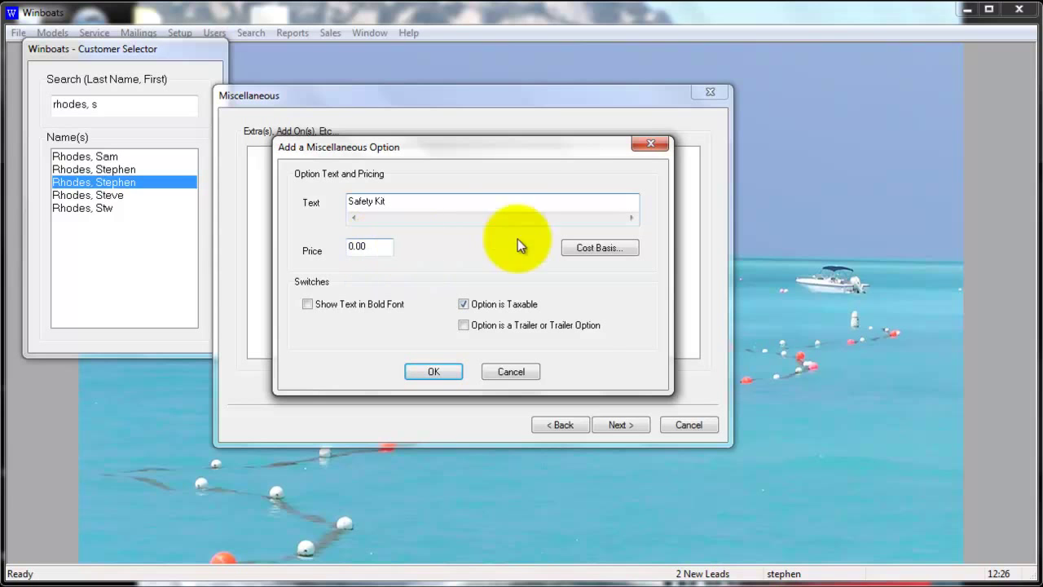
pyautogui.click(624, 248)
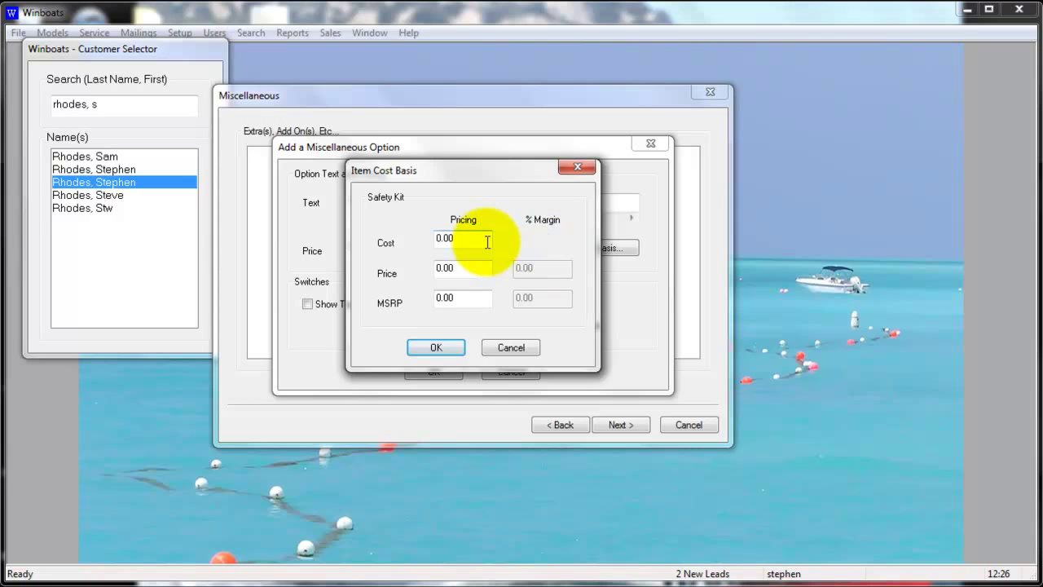
pyautogui.moveTo(469, 238); pyautogui.dragTo(428, 248)
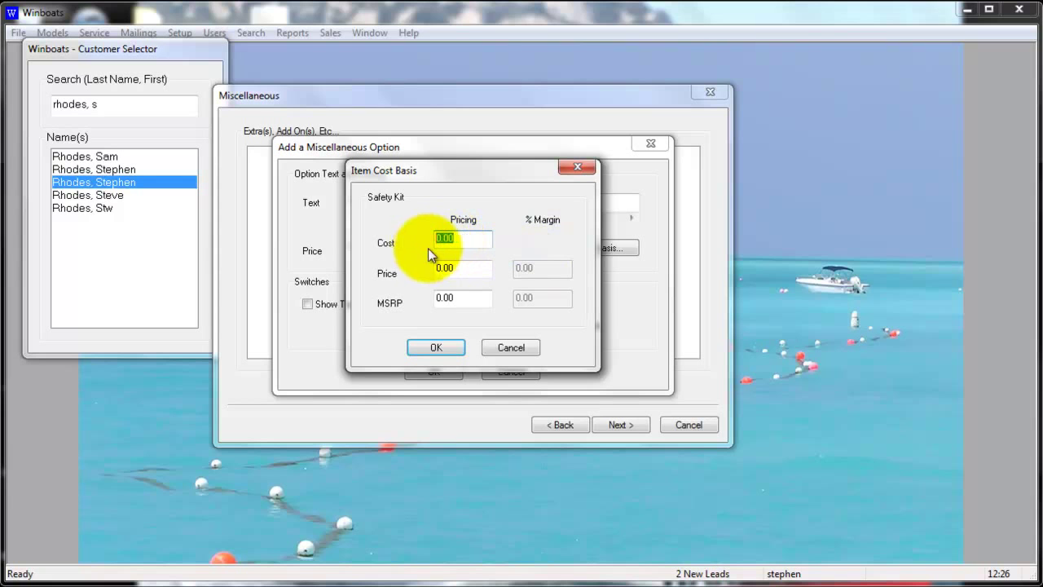
pyautogui.write('50')
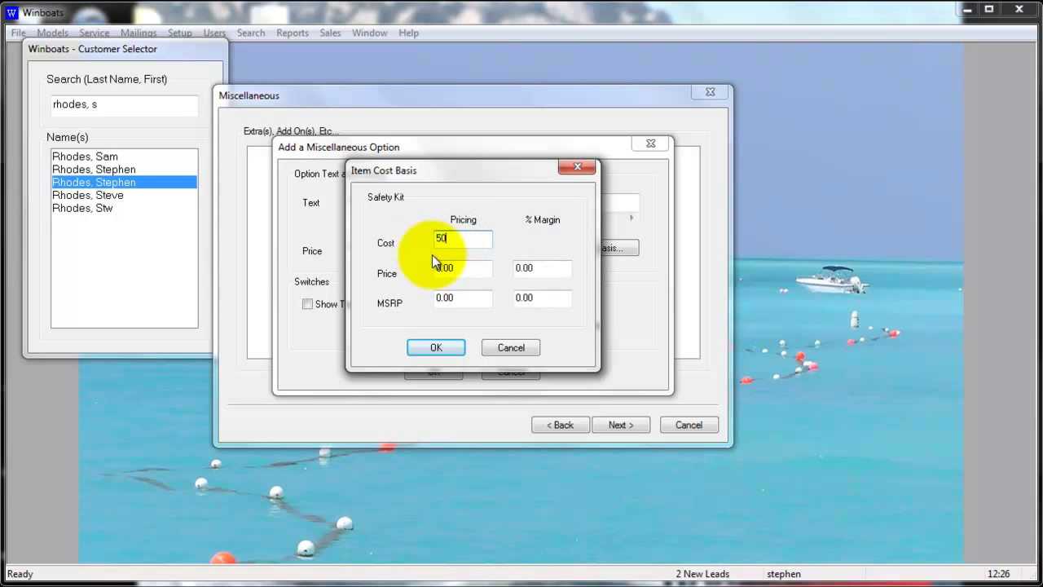
pyautogui.click(451, 354)
pyautogui.click(350, 304)
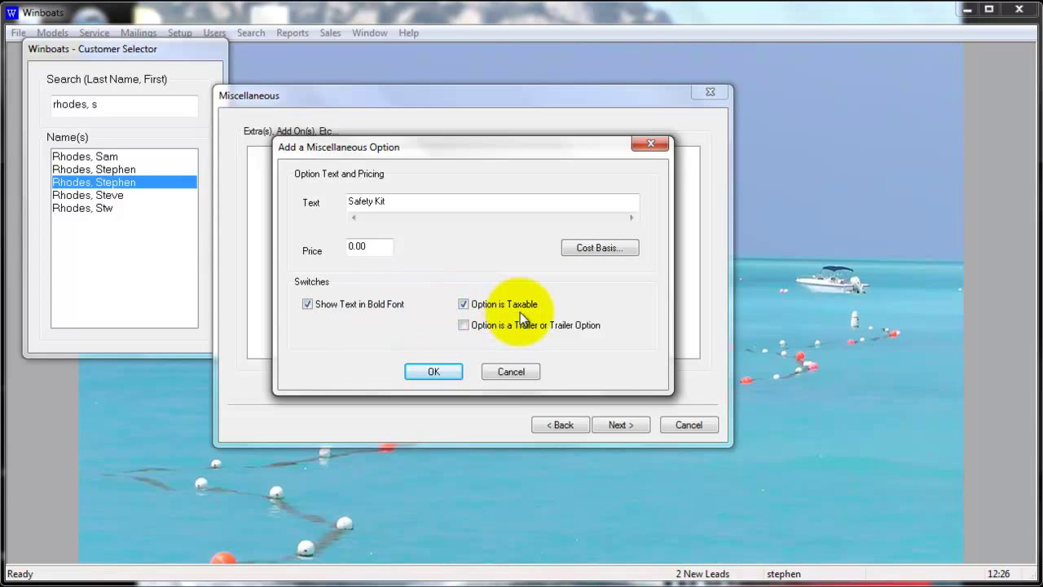
pyautogui.click(434, 371)
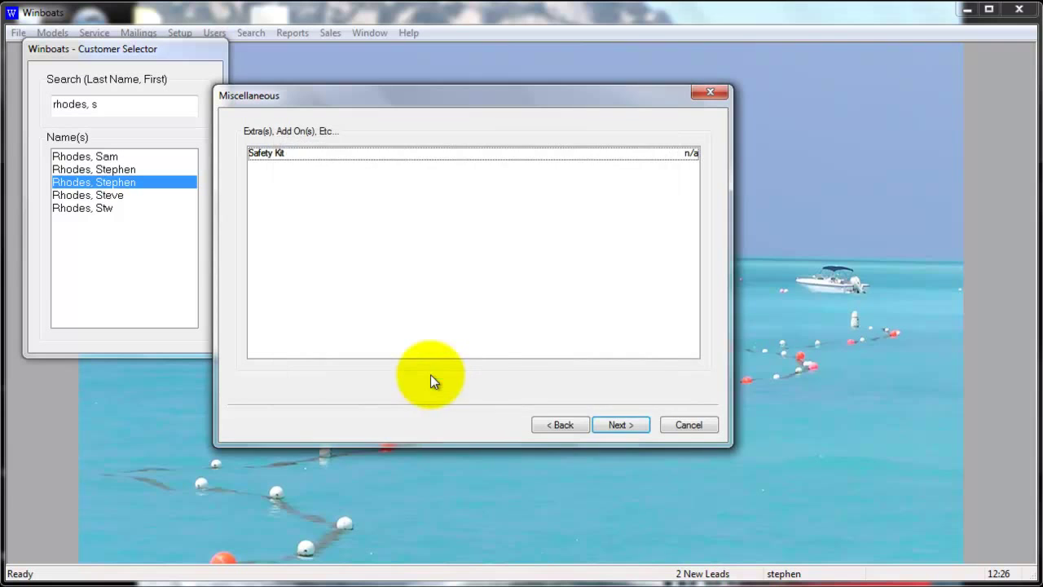
# - Bring the customer's owned 2010 Best Boats H 210 (Jet Black) into the quote as the trade-in boat
pyautogui.click(603, 426)
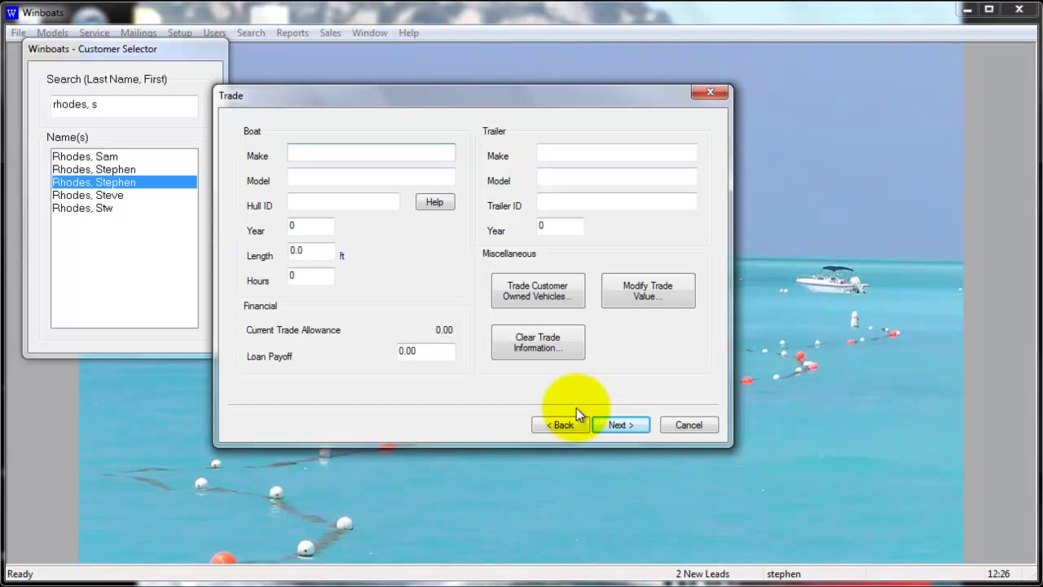
pyautogui.click(558, 298)
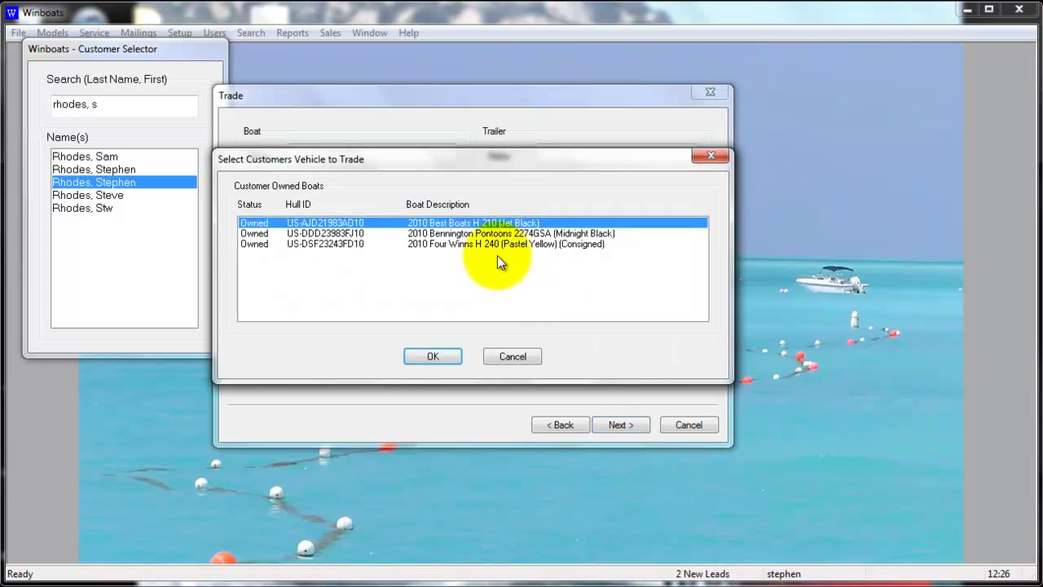
pyautogui.click(429, 358)
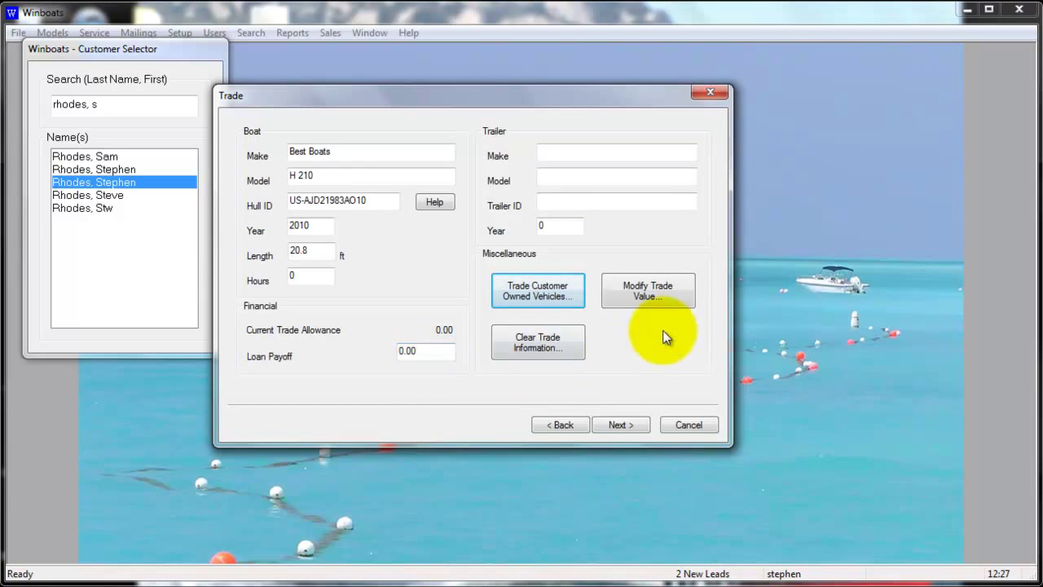
# - Set the trade-in vehicle's Book ACV to 10000 and its allowance to 12000
pyautogui.click(648, 291)
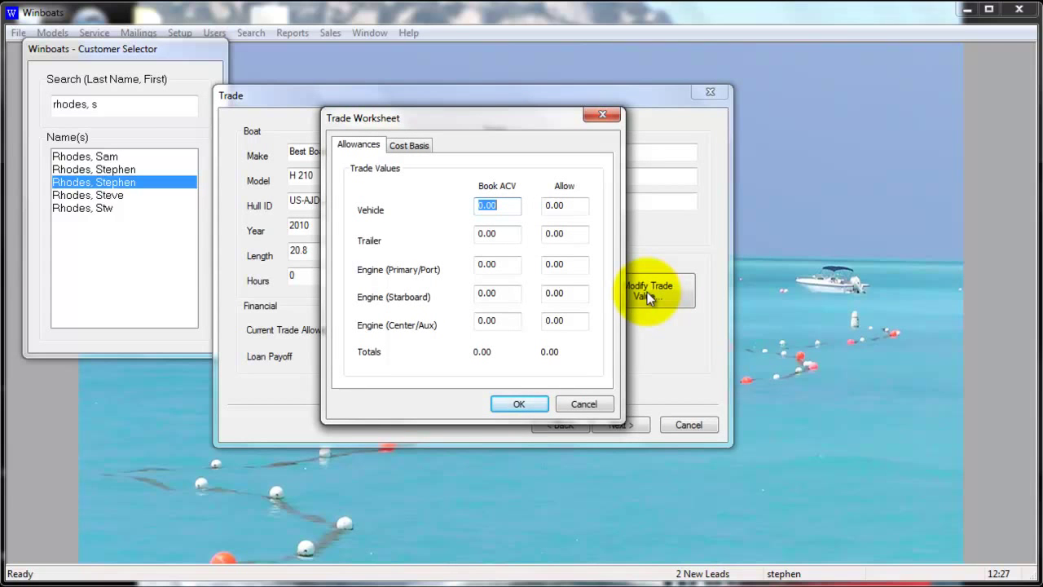
pyautogui.write('10000')
pyautogui.press('Tab')
pyautogui.write('12000')
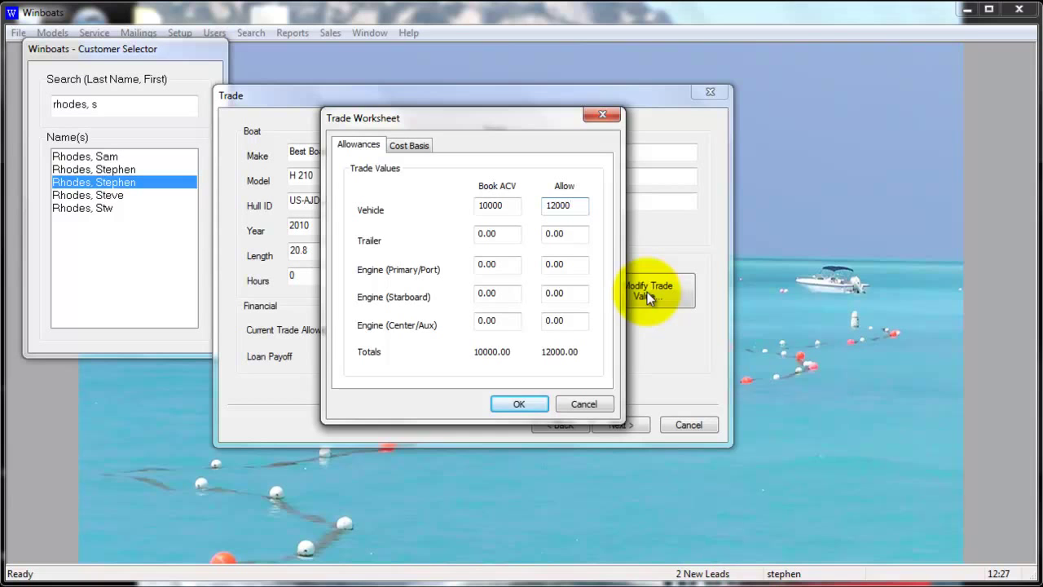
pyautogui.click(515, 409)
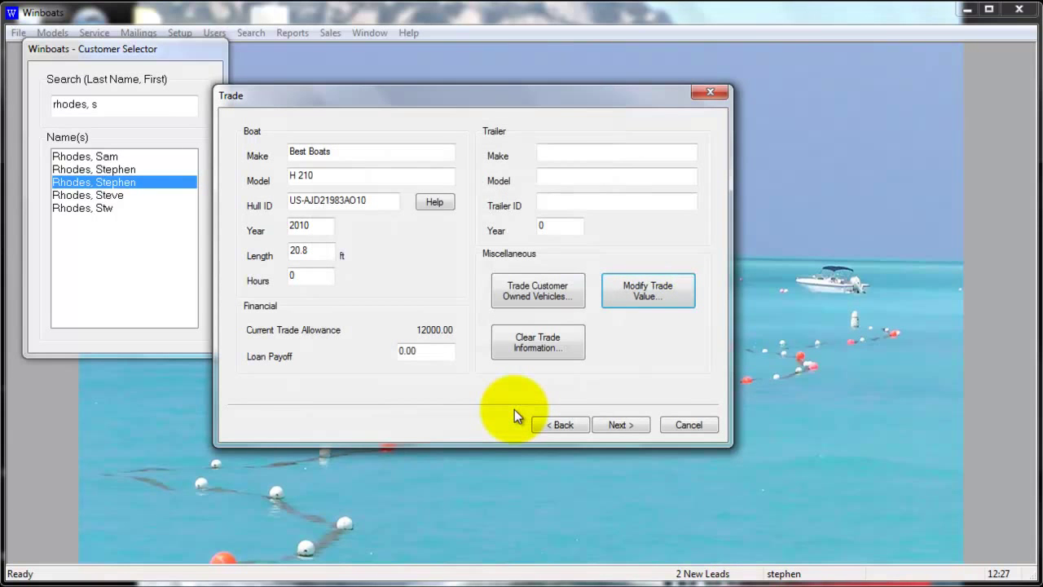
# - Accept the Home delivery address and set the estimated down payment to 5000, keeping the purchase financed
pyautogui.click(621, 427)
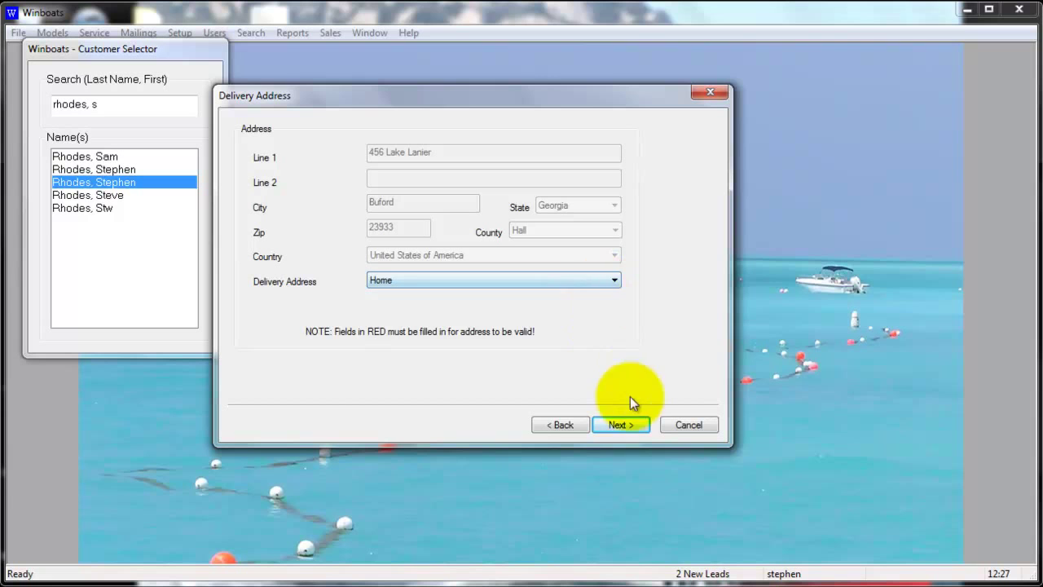
pyautogui.click(625, 422)
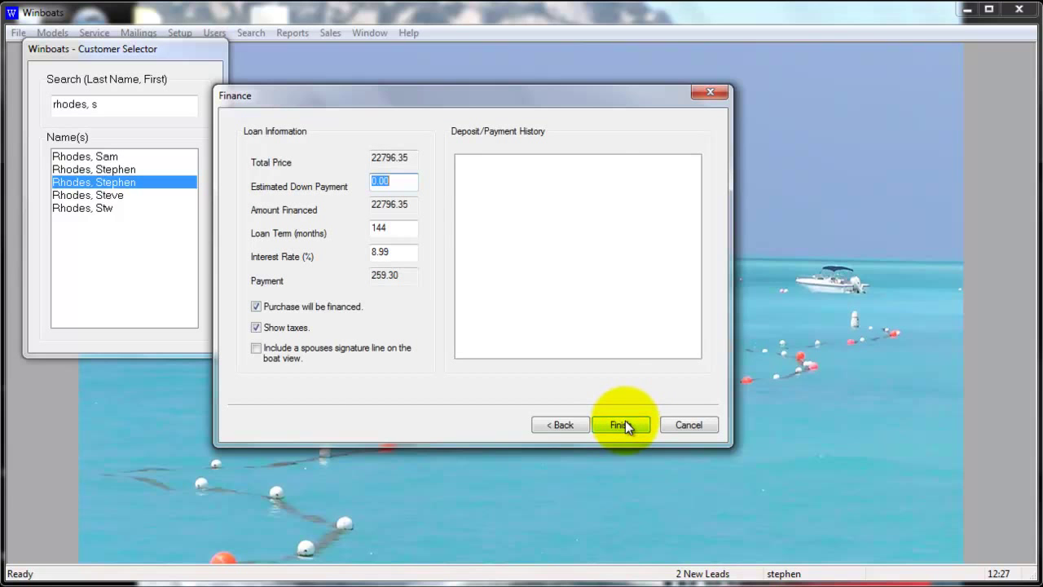
pyautogui.click(276, 307)
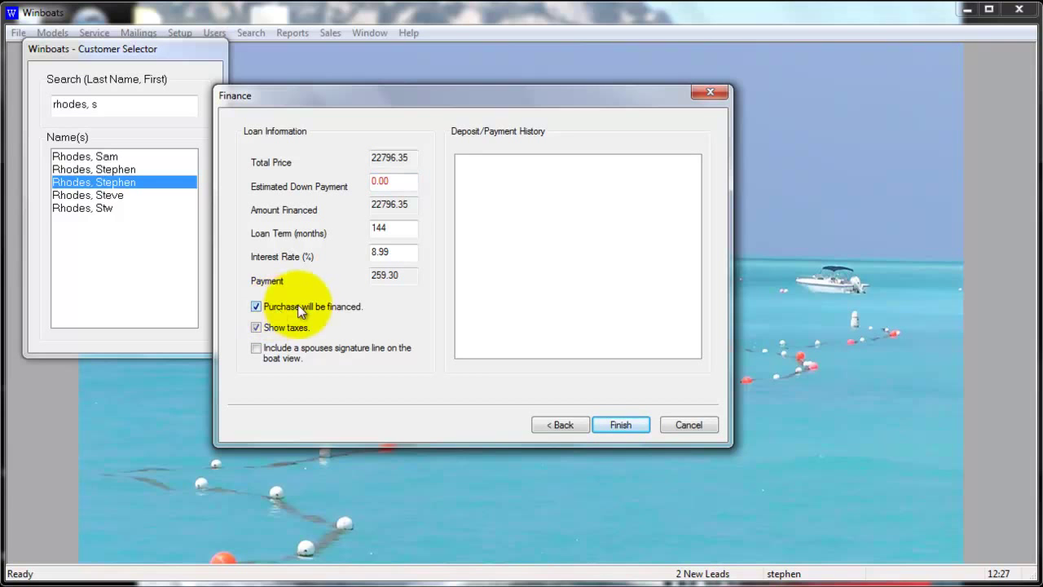
pyautogui.doubleClick(399, 185)
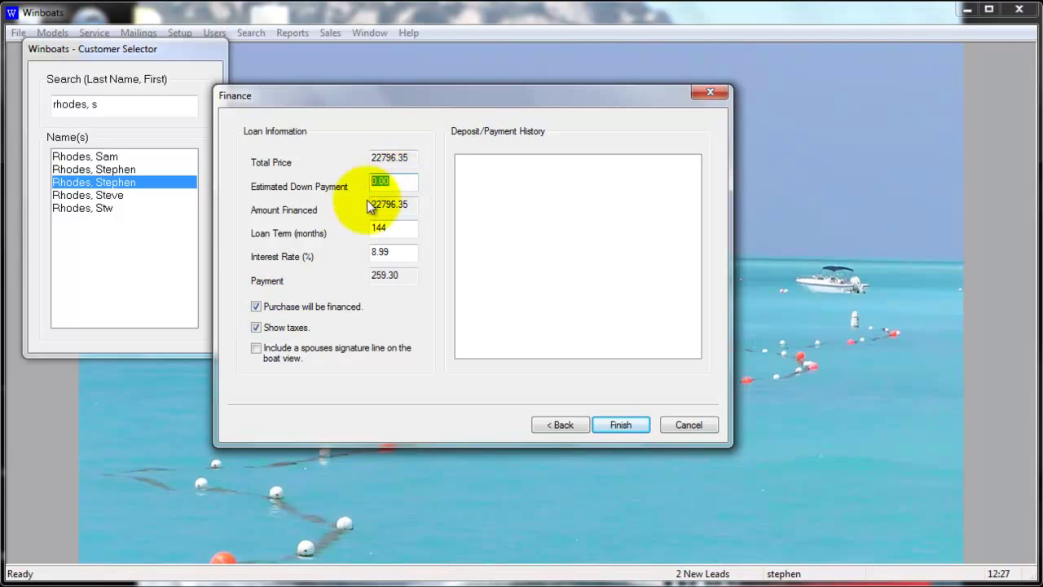
pyautogui.write('5000')
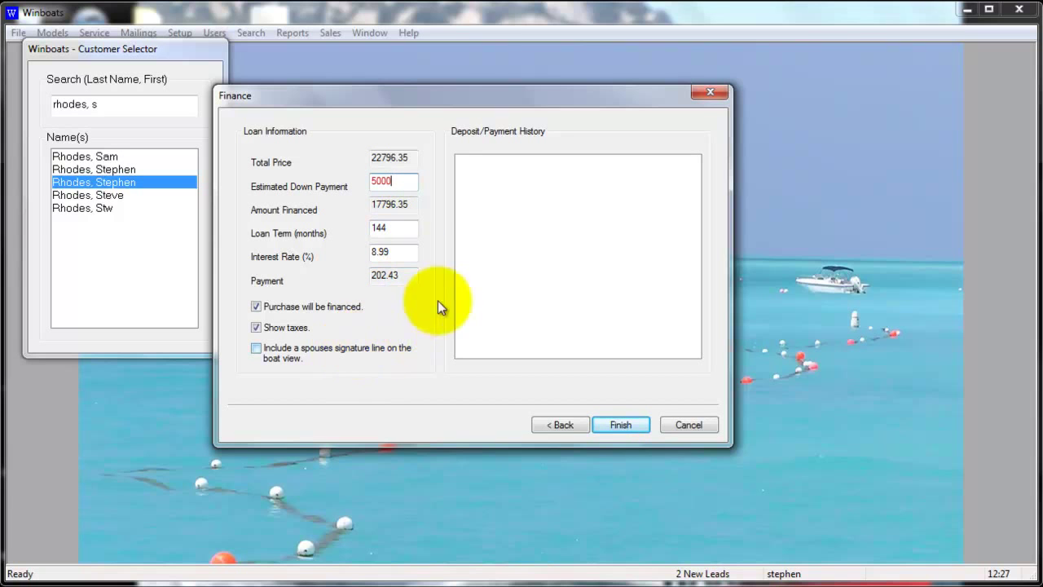
# - Add a 500 deposit described as Check #100 and paid with Check, and finish the quote
pyautogui.rightClick(515, 212)
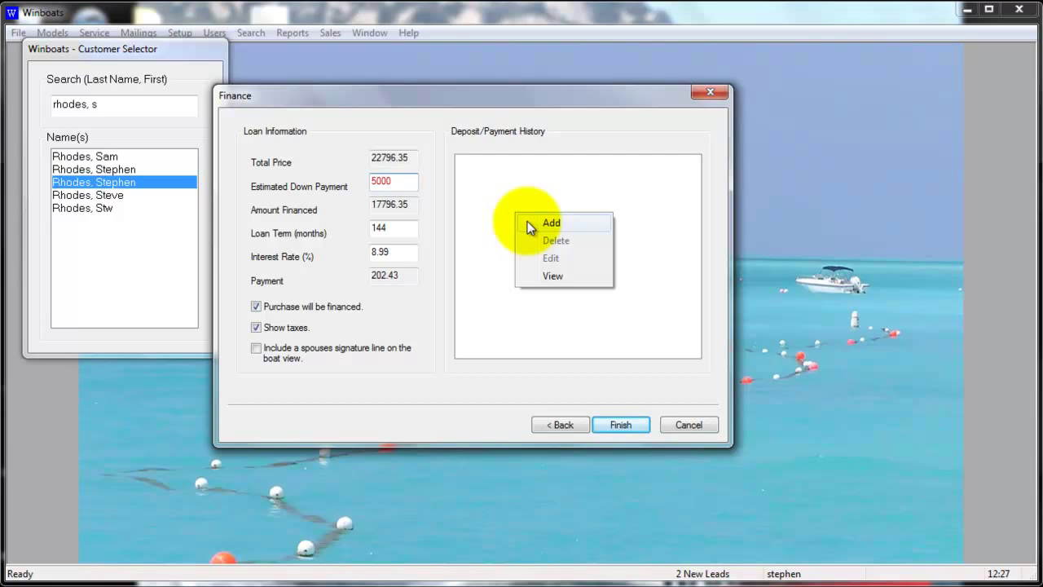
pyautogui.click(528, 221)
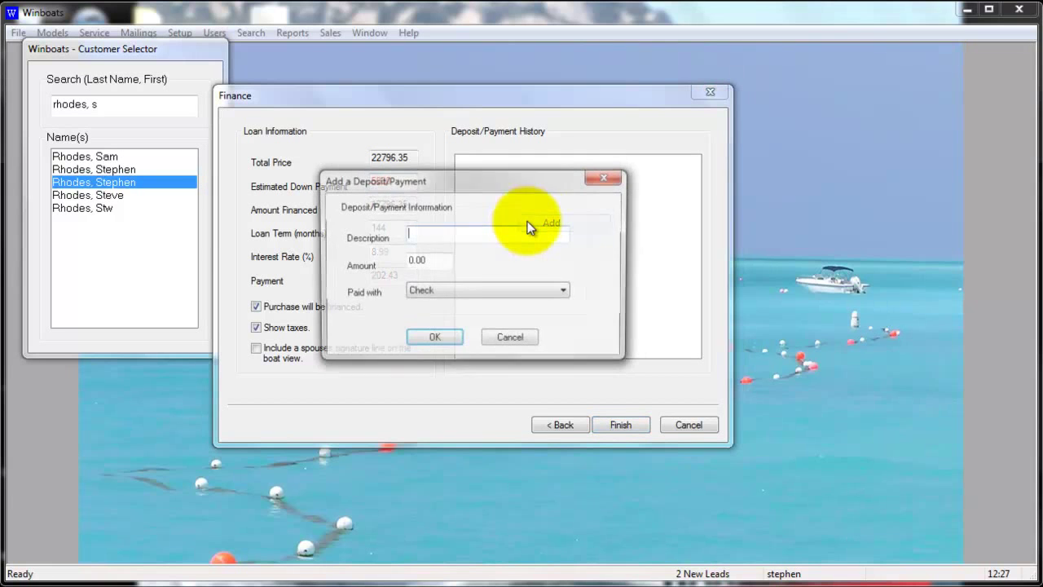
pyautogui.write('Check ')
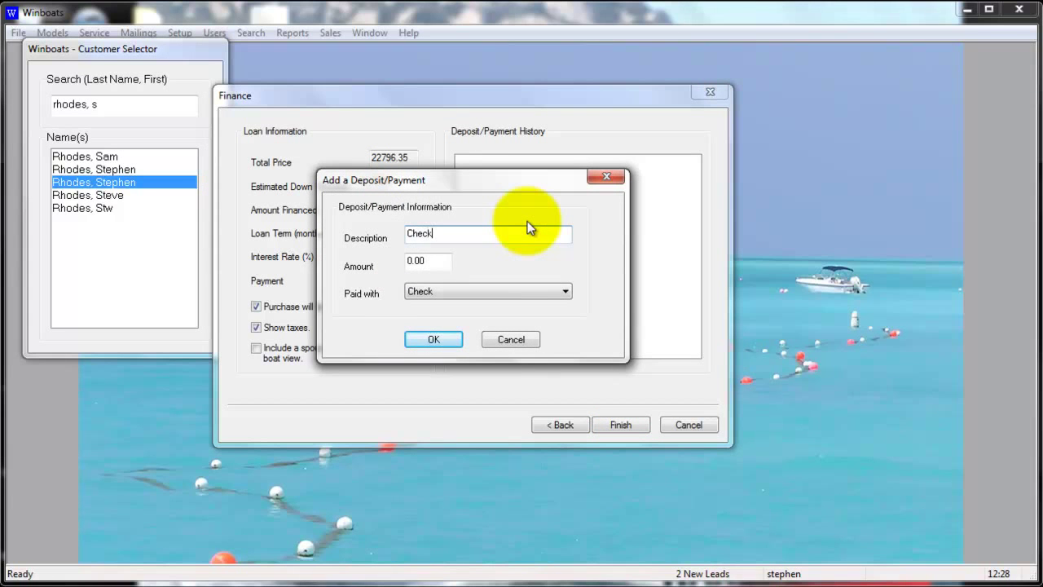
pyautogui.write('#100')
pyautogui.press('Tab')
pyautogui.write('500')
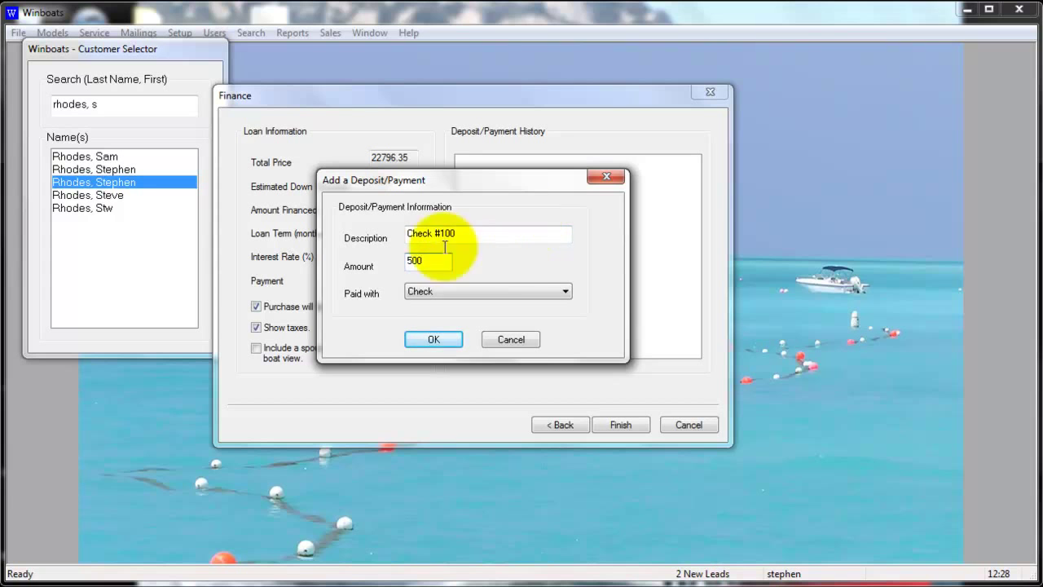
pyautogui.click(421, 340)
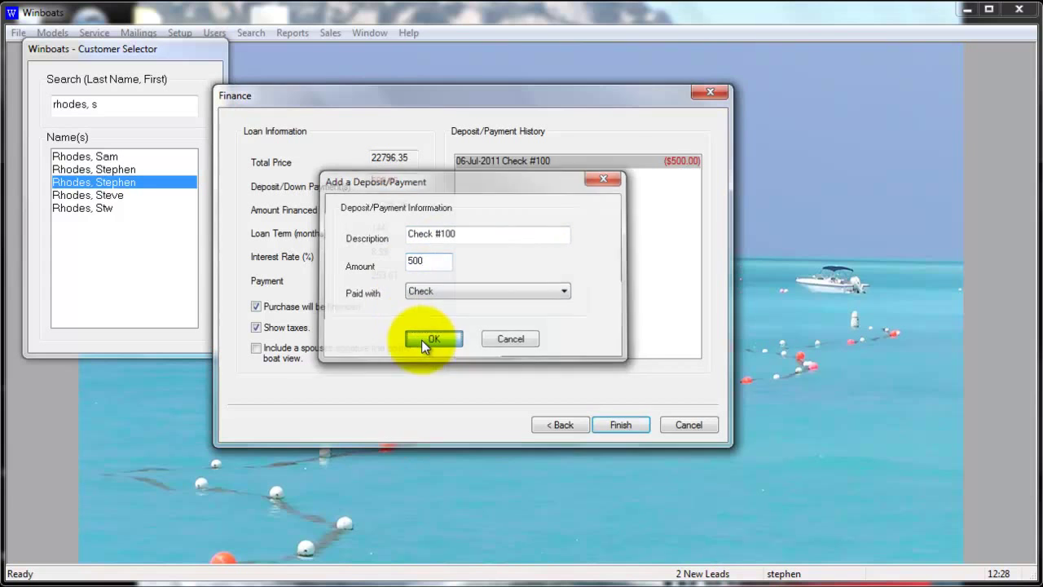
pyautogui.click(630, 428)
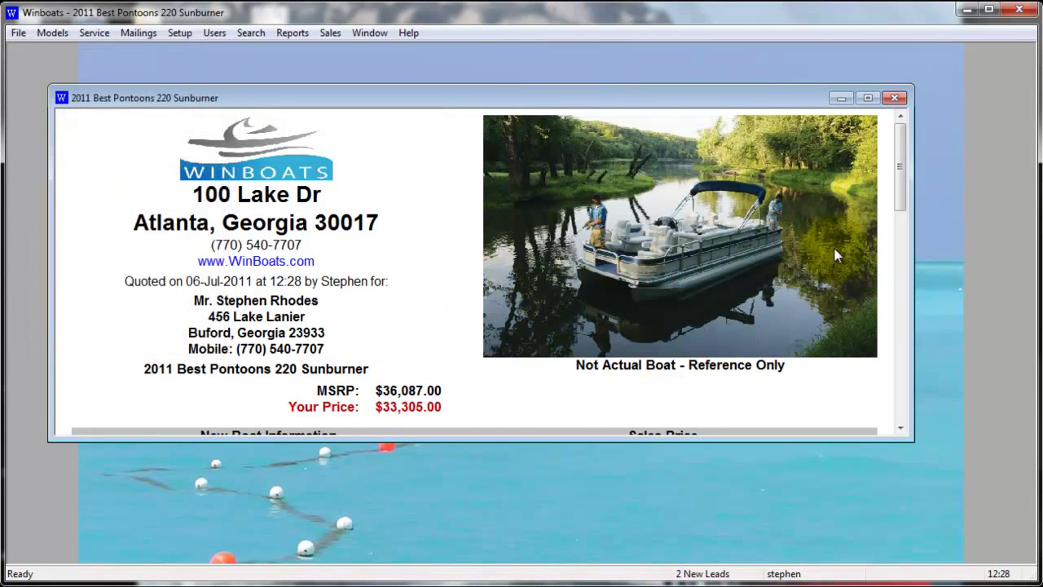
# - Maximize the finished quote and review its boat information, options, trade-in, payments and totals
pyautogui.click(866, 98)
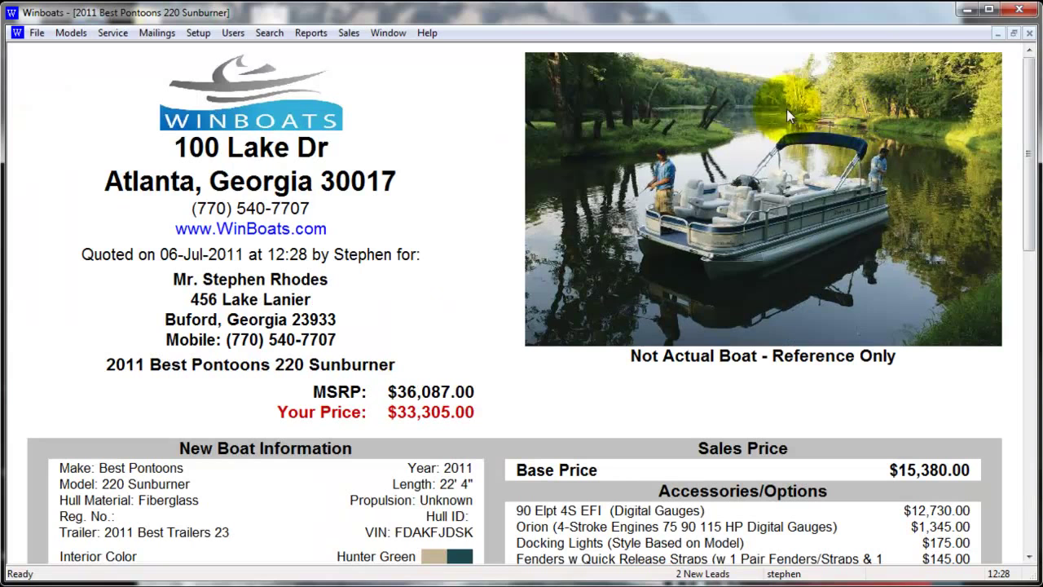
pyautogui.click(384, 114)
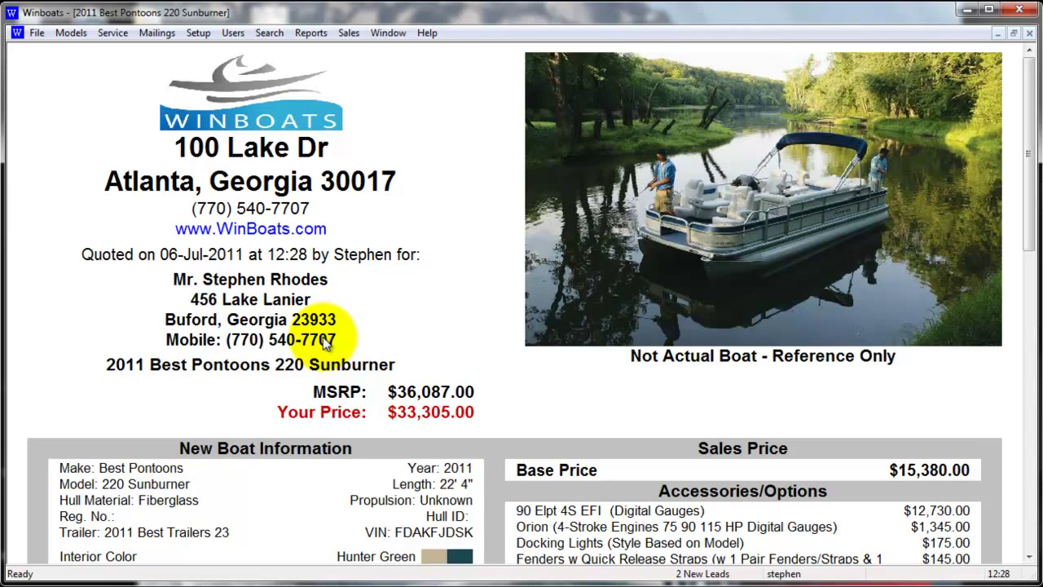
pyautogui.scroll(-1, 1033, 195)
pyautogui.scroll(-1, 1033, 199)
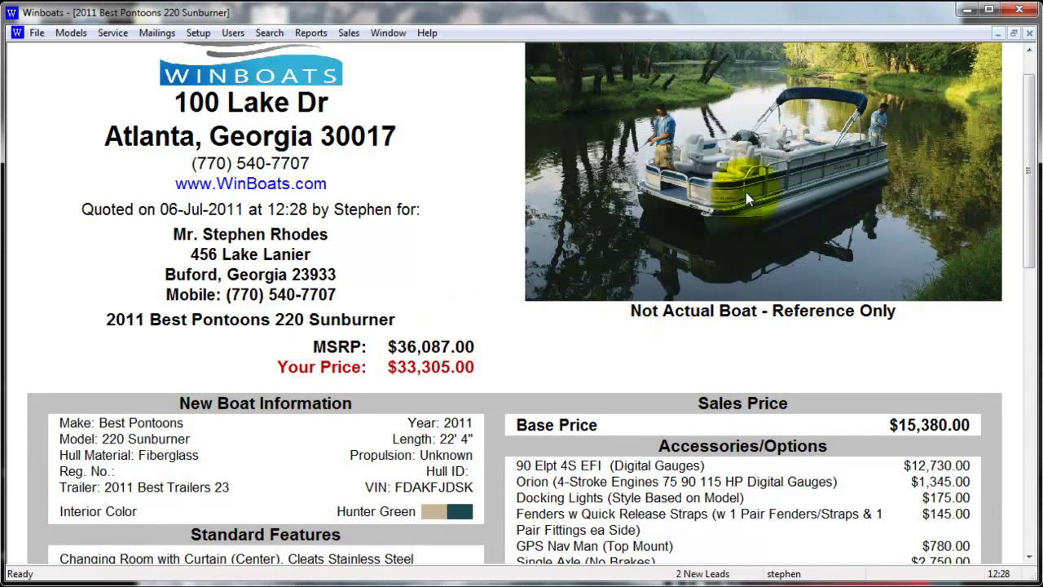
pyautogui.scroll(-1, 1032, 214)
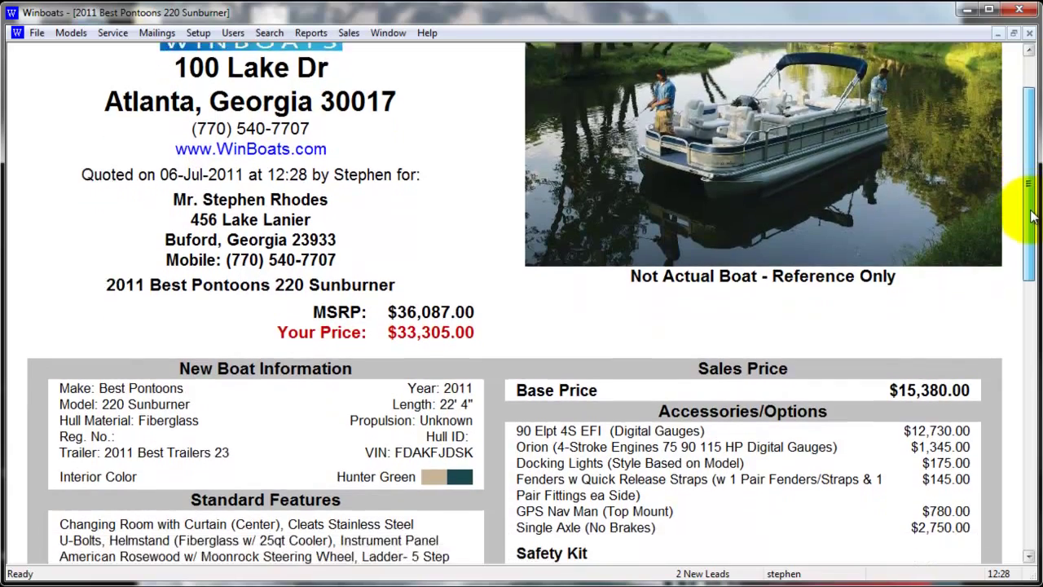
pyautogui.scroll(-3, 1032, 213)
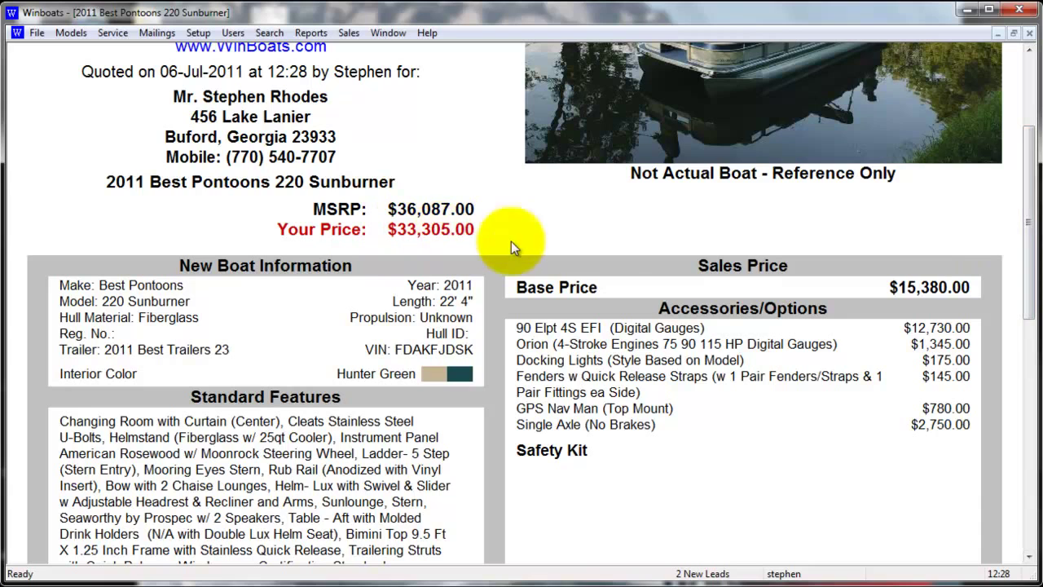
pyautogui.moveTo(1035, 201); pyautogui.dragTo(1029, 240)
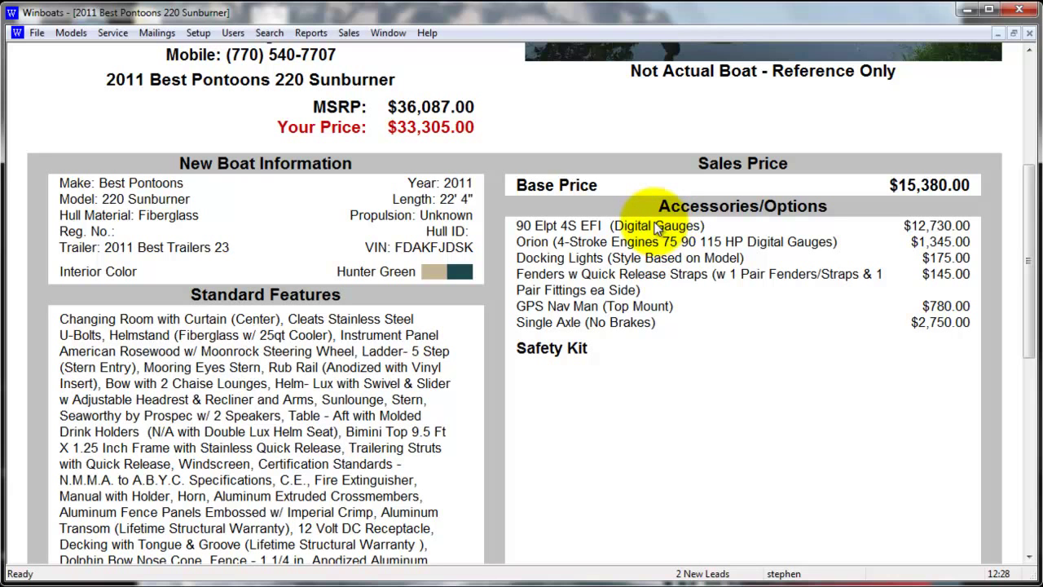
pyautogui.scroll(-2, 1028, 317)
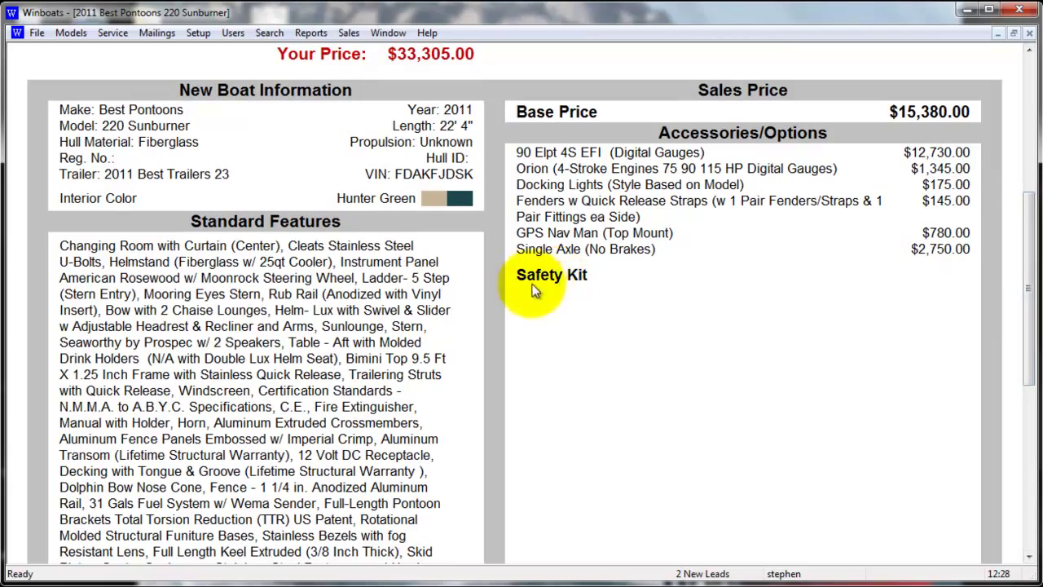
pyautogui.moveTo(1028, 273); pyautogui.dragTo(1005, 441)
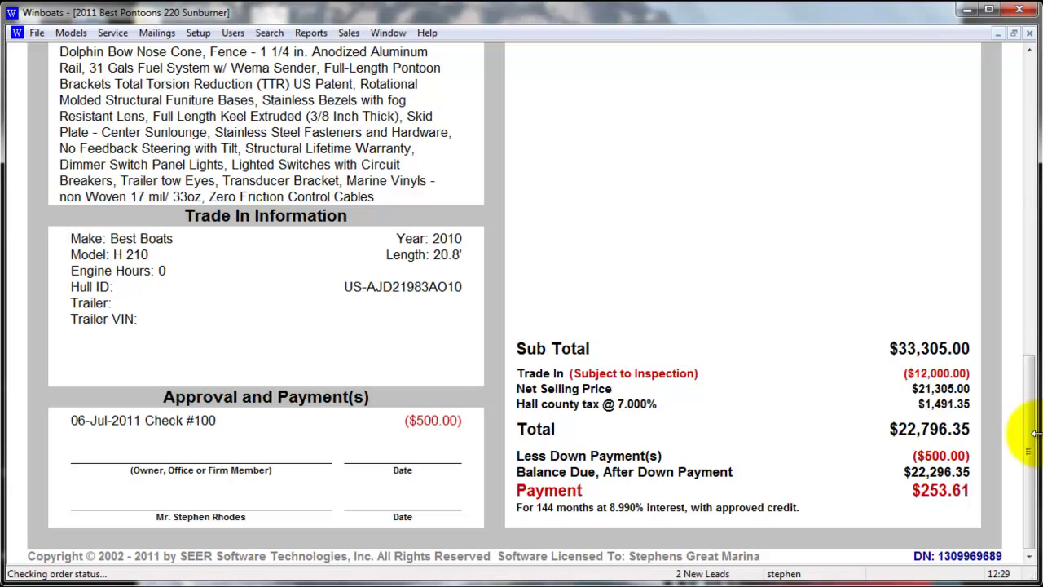
pyautogui.moveTo(1033, 433); pyautogui.dragTo(1032, 122)
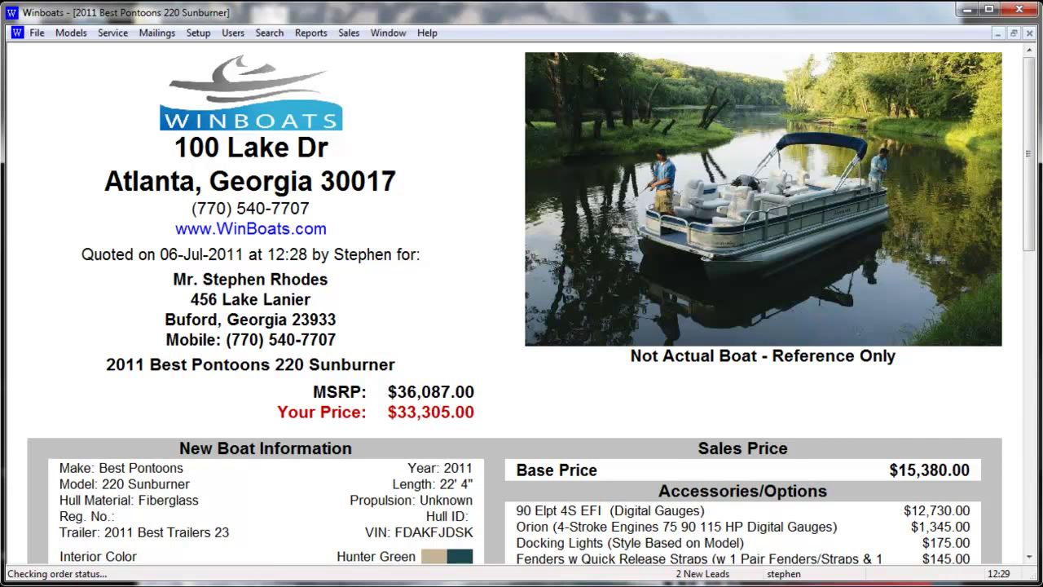
# - Open the quote's cost sheet and examine the item costs, prices, margins and gross profit
pyautogui.hotkey('ctrl', 'F6')
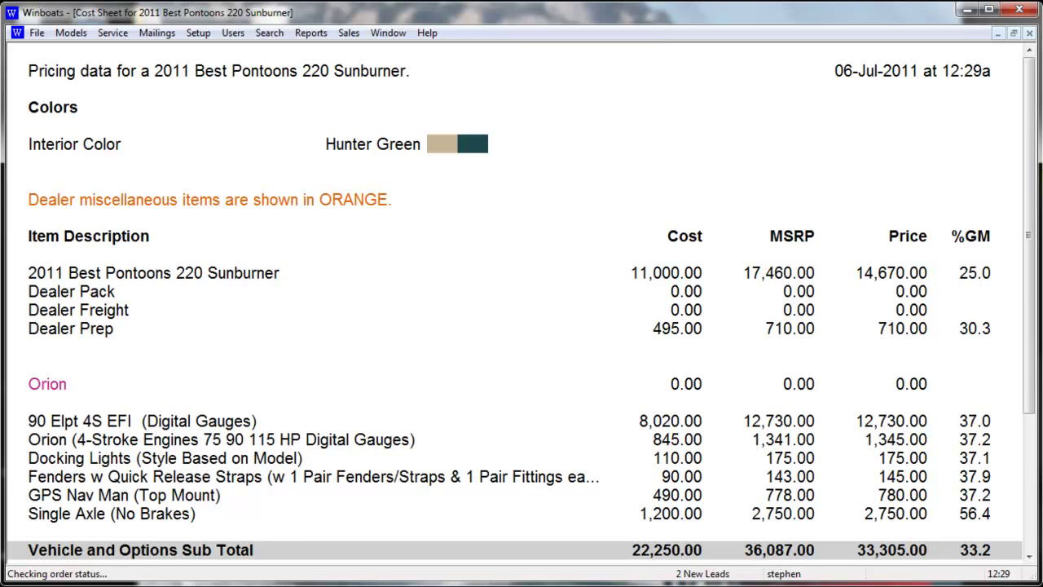
pyautogui.scroll(-5, 969, 207)
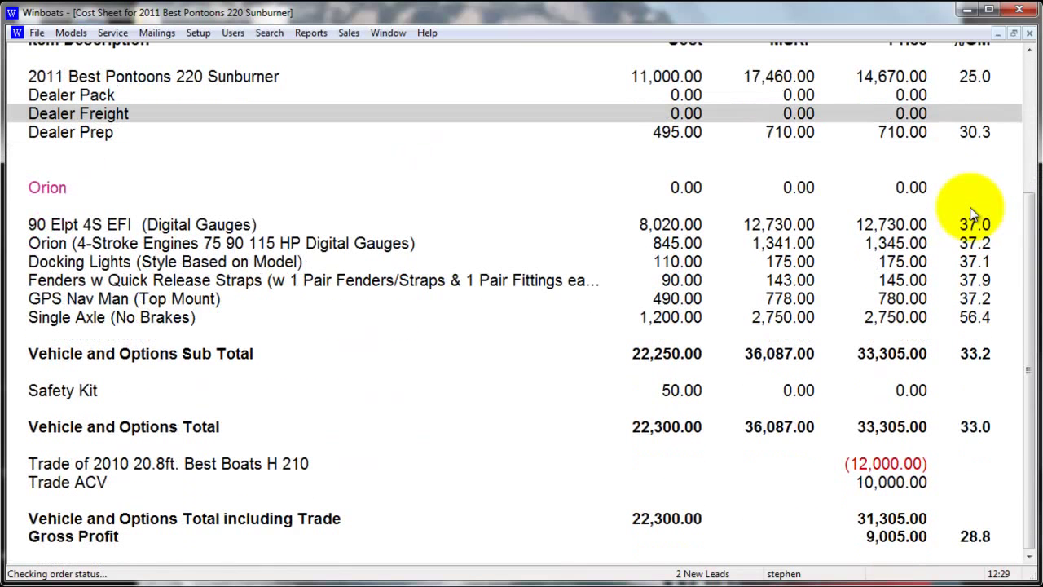
pyautogui.scroll(3, 970, 213)
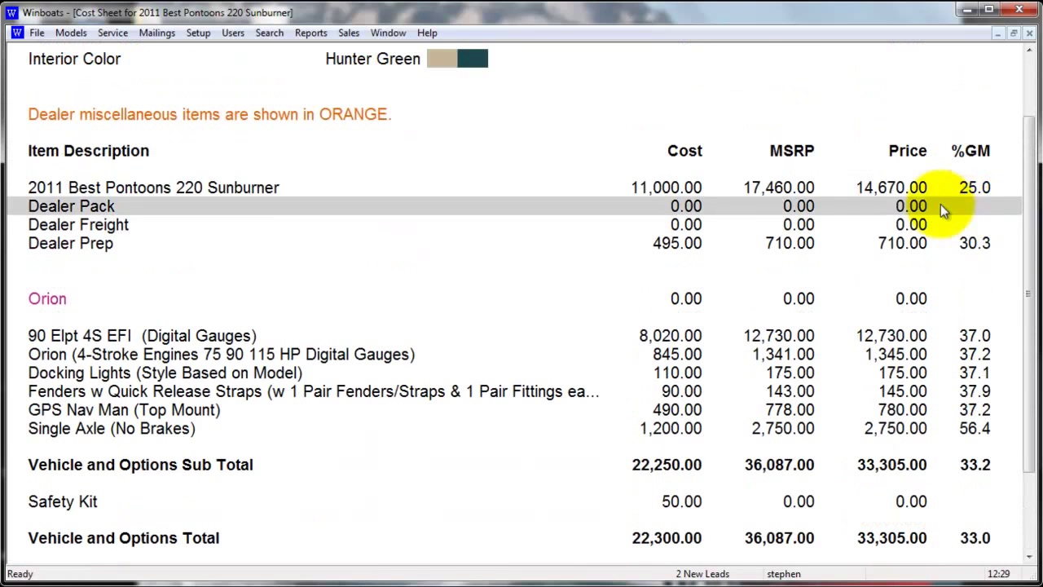
# - Set the price margin of the 2011 Best Pontoons 220 Sunburner to 30 percent in the cost sheet
pyautogui.rightClick(504, 187)
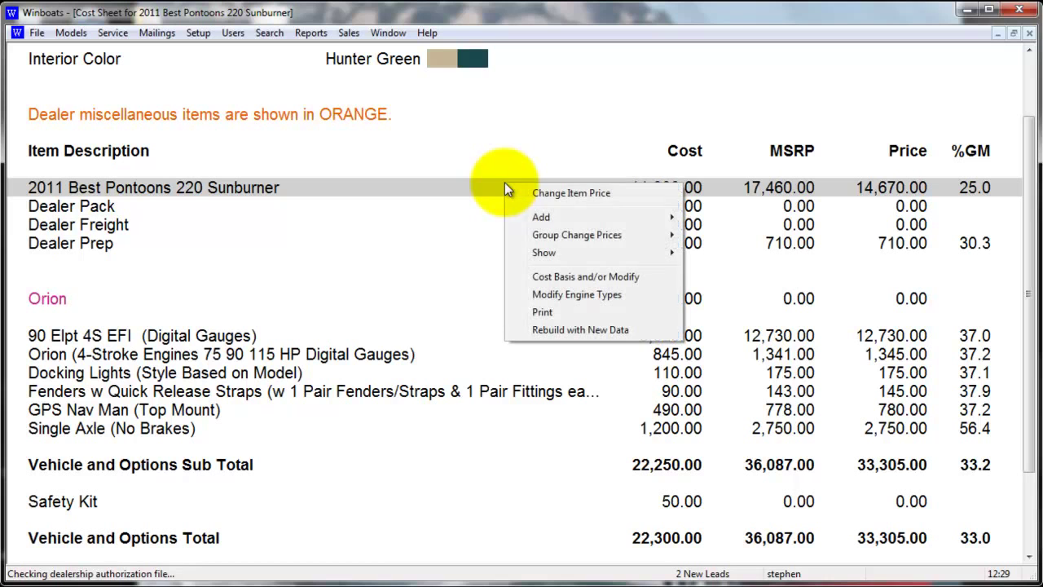
pyautogui.click(520, 192)
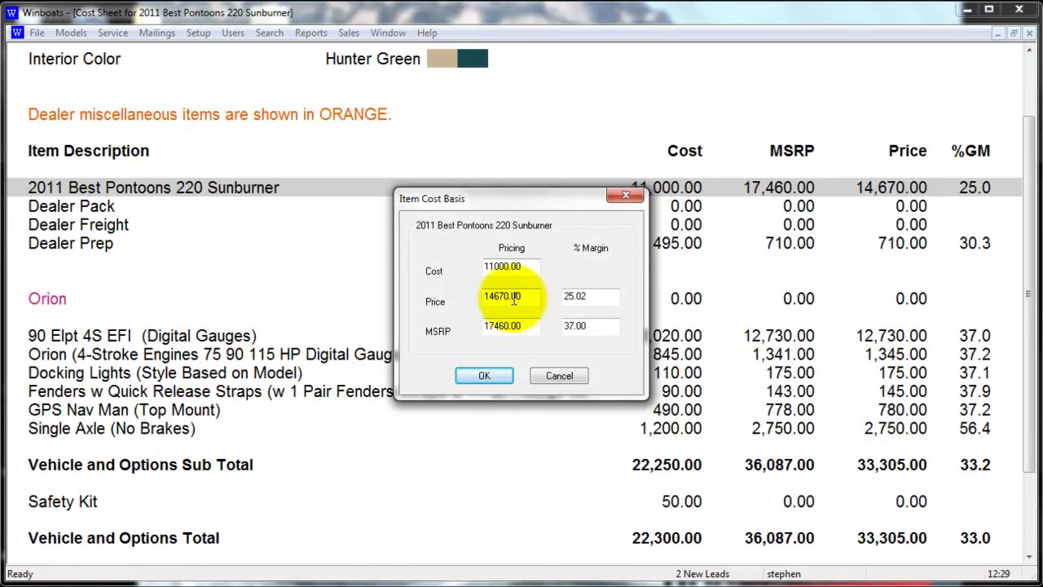
pyautogui.click(585, 297)
pyautogui.press('BackSpace')
pyautogui.press('BackSpace')
pyautogui.press('BackSpace')
pyautogui.press('BackSpace')
pyautogui.press('BackSpace')
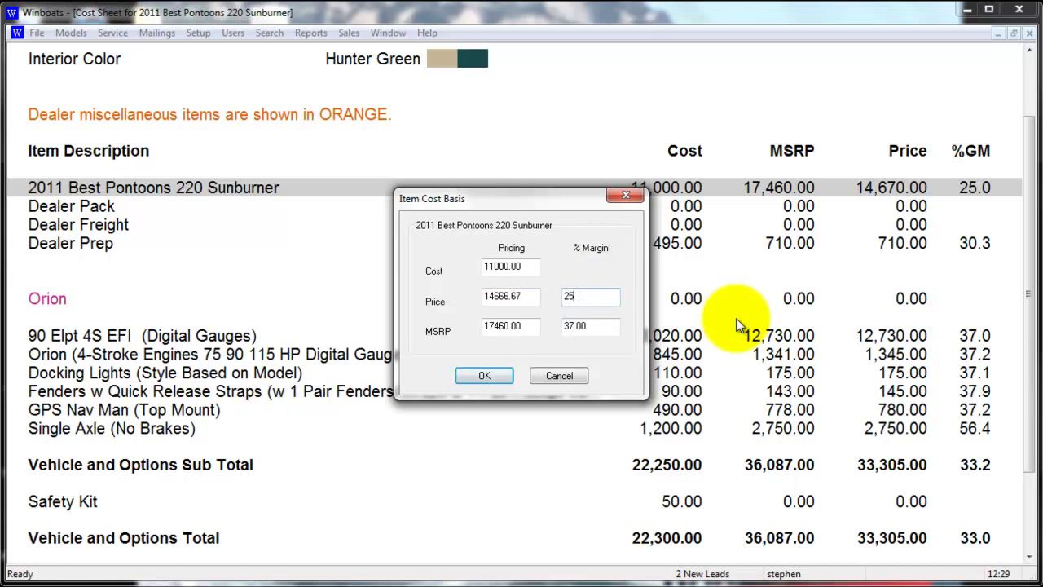
pyautogui.write('30')
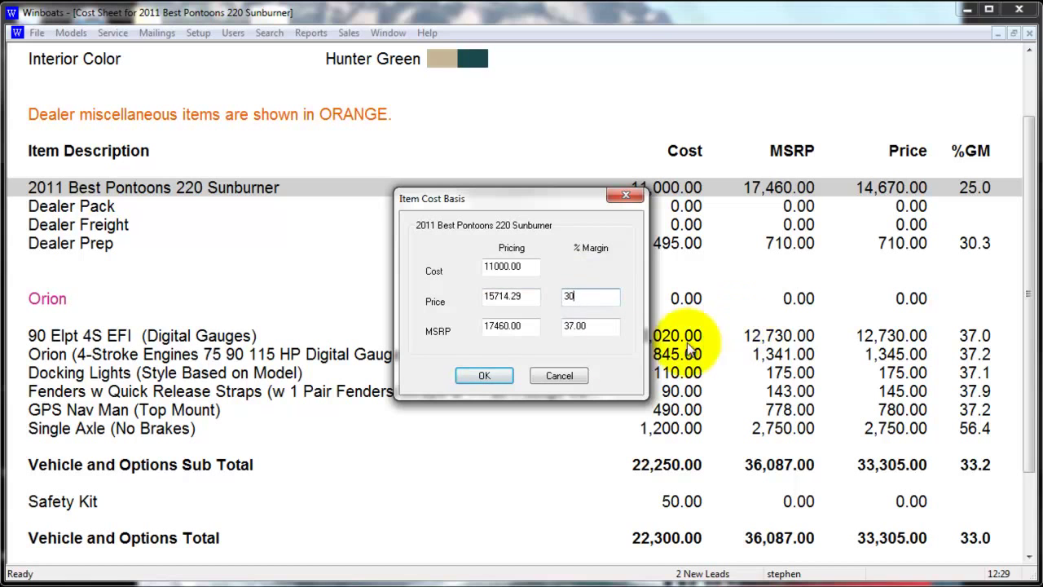
pyautogui.click(467, 374)
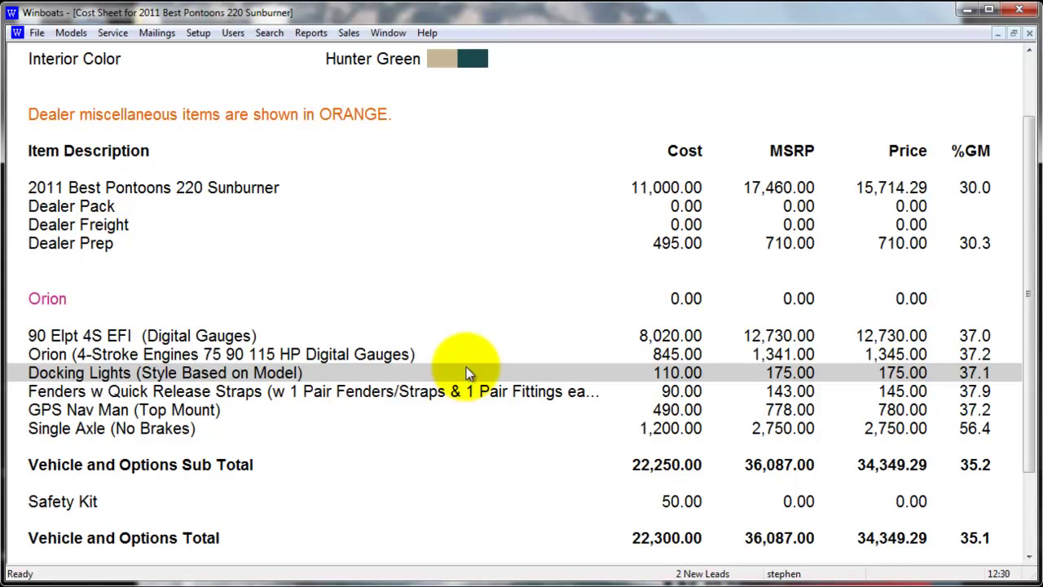
# - Set the selling price of all item groups to a 22 percent margin, rounded up to the nearest $5, and review the cost sheet
pyautogui.rightClick(462, 184)
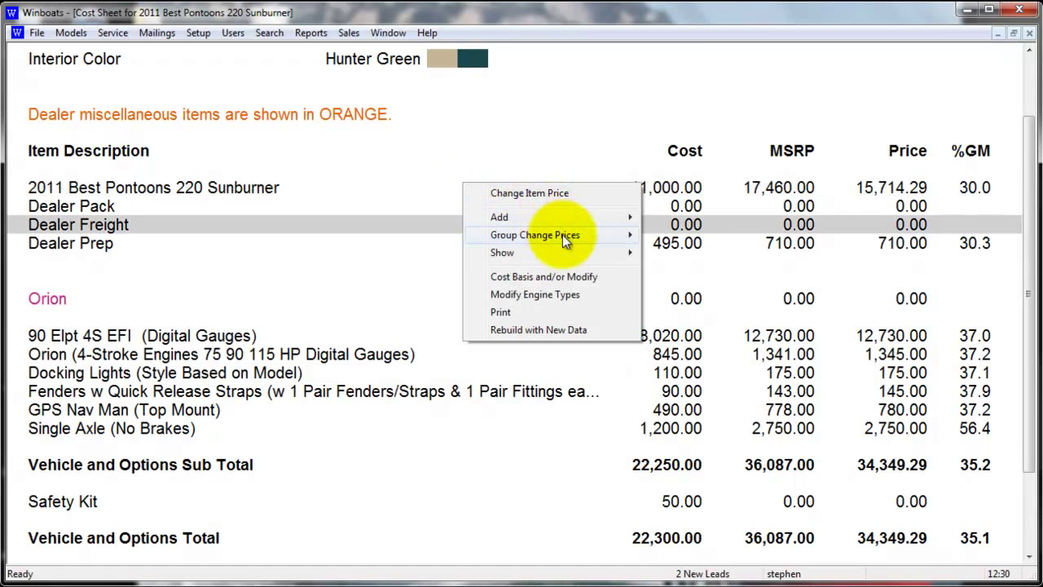
pyautogui.moveTo(562, 238)
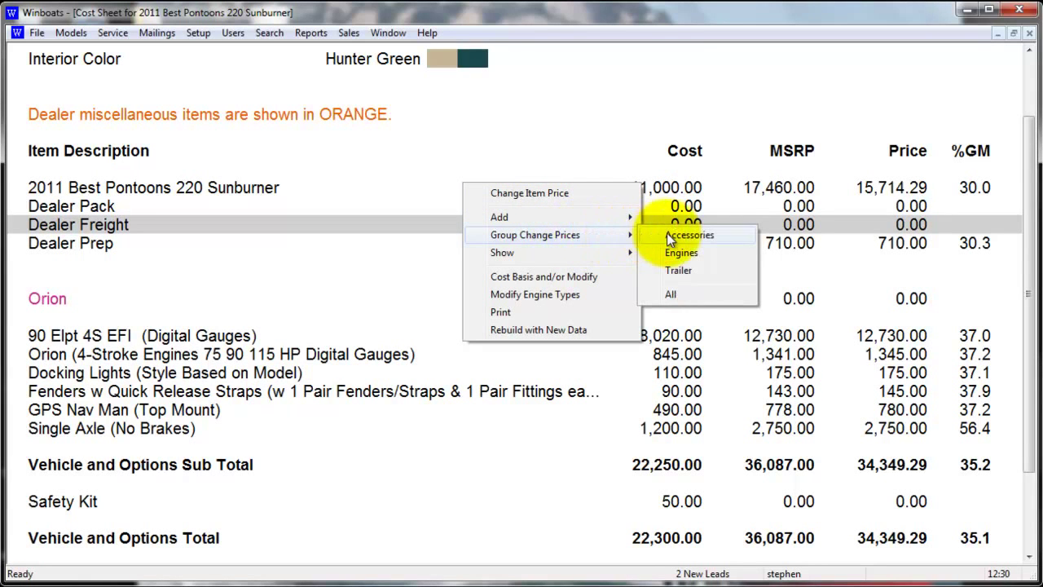
pyautogui.click(686, 291)
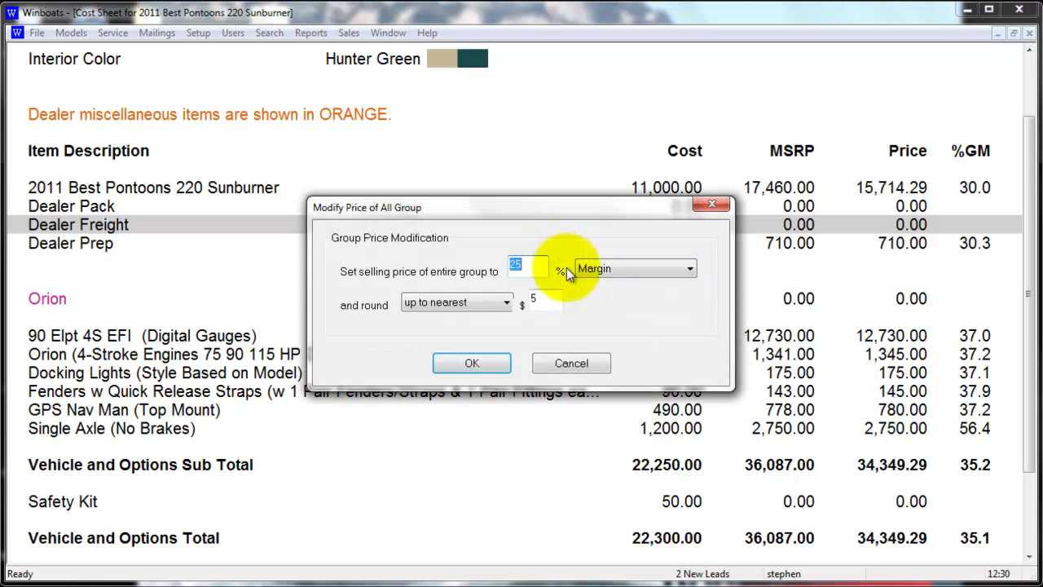
pyautogui.write('22')
pyautogui.click(475, 365)
pyautogui.moveTo(1029, 350); pyautogui.dragTo(1031, 459)
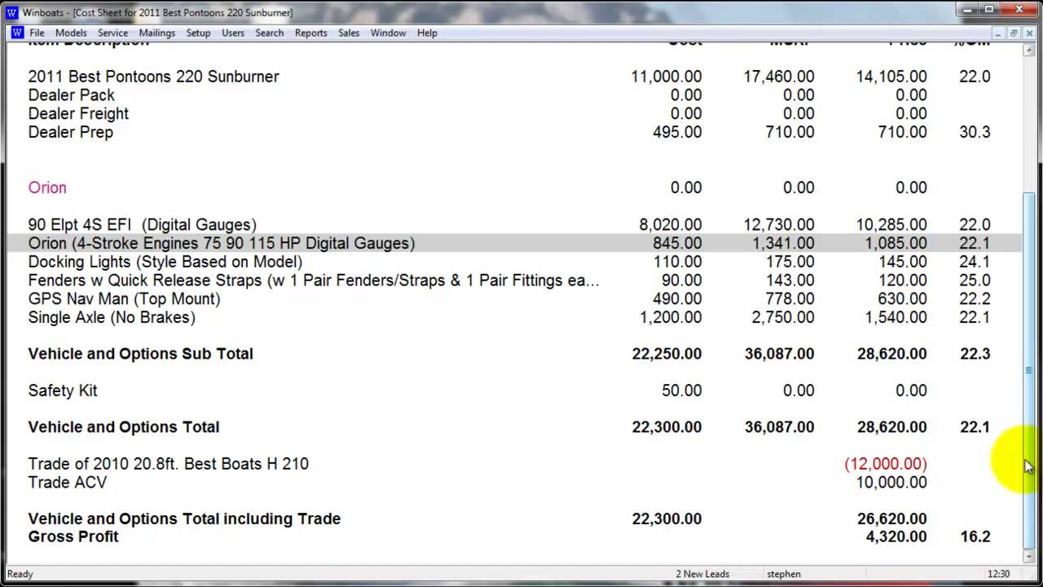
pyautogui.moveTo(1028, 466); pyautogui.dragTo(1019, 297)
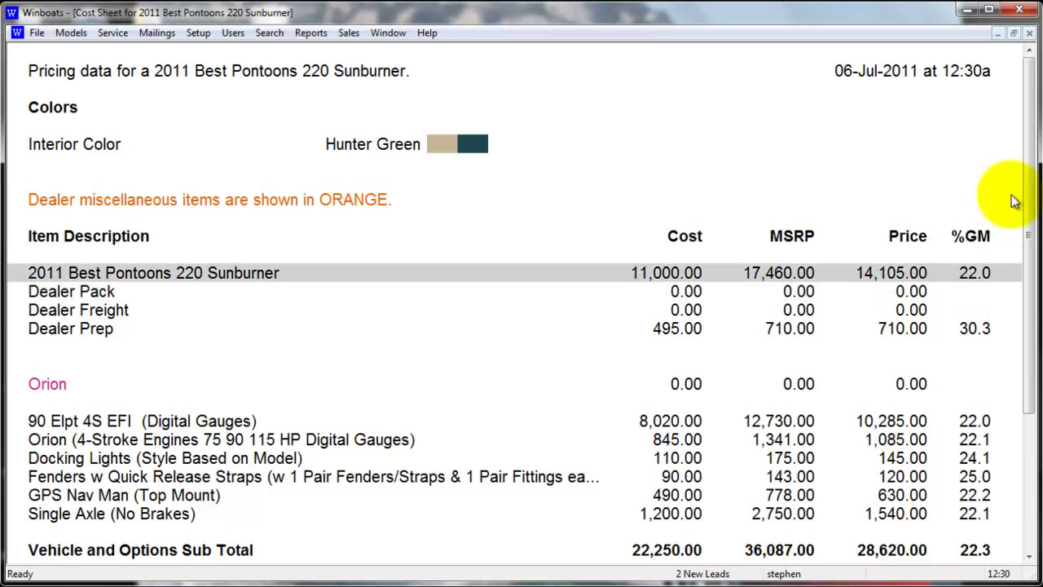
# - Close the cost sheet and save the pricing changes to the 2011 Best Pontoons 220 Sunburner quote
pyautogui.click(1029, 33)
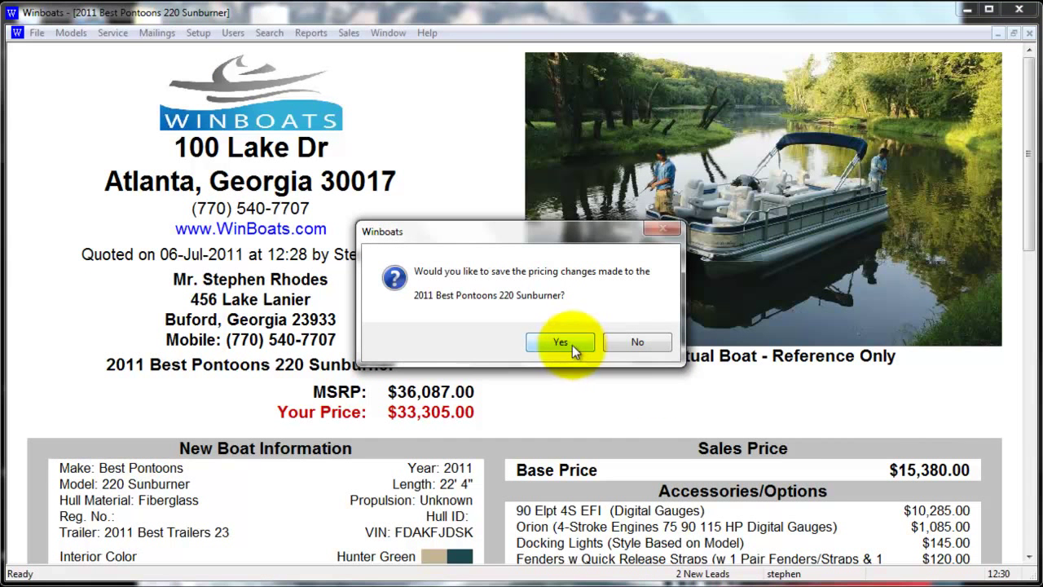
pyautogui.click(565, 342)
pyautogui.moveTo(1031, 186)
pyautogui.mouseDown()
pyautogui.moveTo(1007, 247)
pyautogui.moveTo(1025, 303)
pyautogui.moveTo(1025, 477)
pyautogui.moveTo(1032, 165)
pyautogui.mouseUp()
# - Generate an email to the customer with the boat quotation attached as a PDF, and close the message without sending it
pyautogui.rightClick(428, 230)
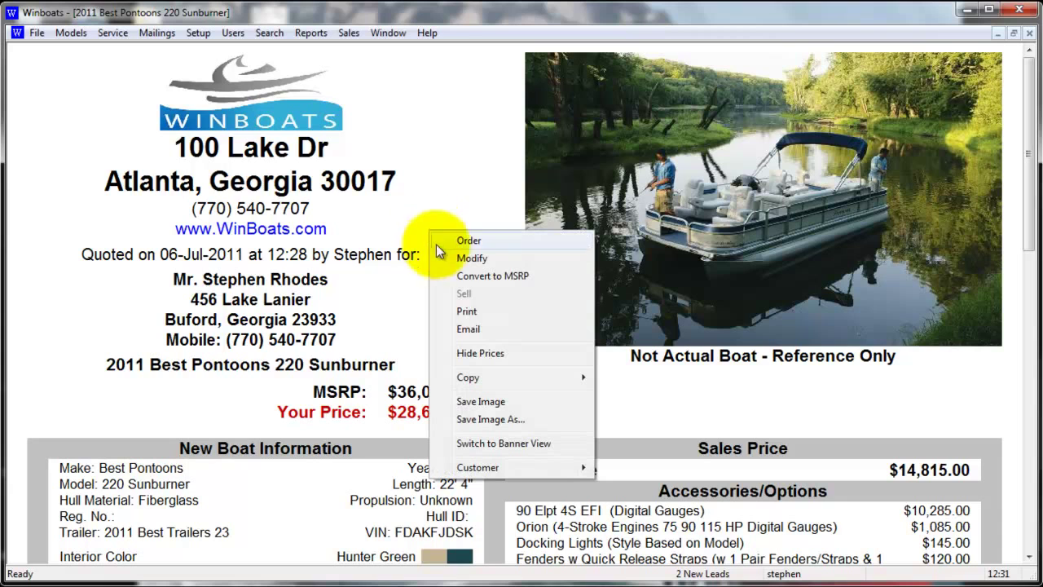
pyautogui.click(481, 325)
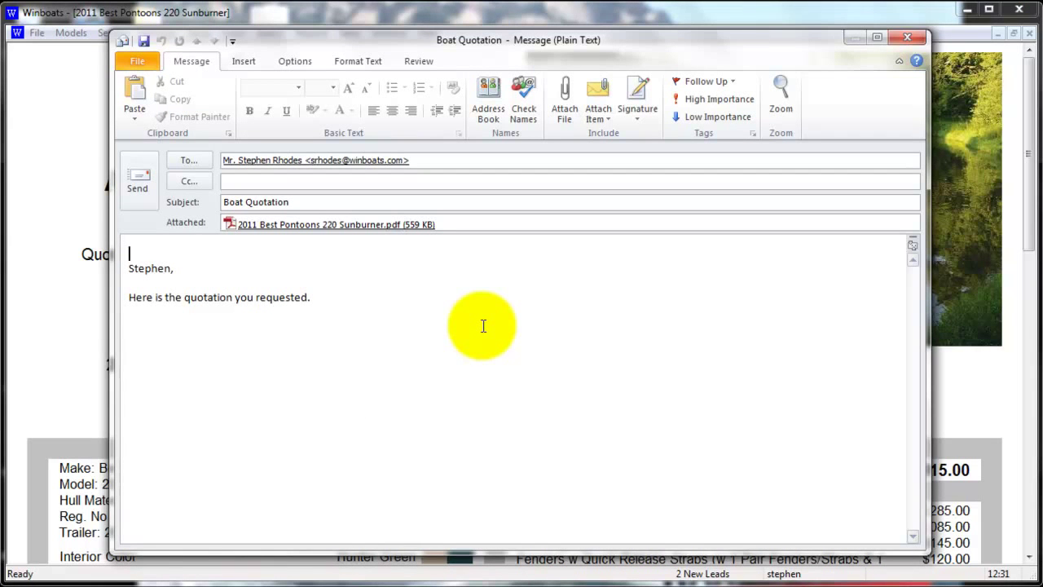
pyautogui.click(907, 37)
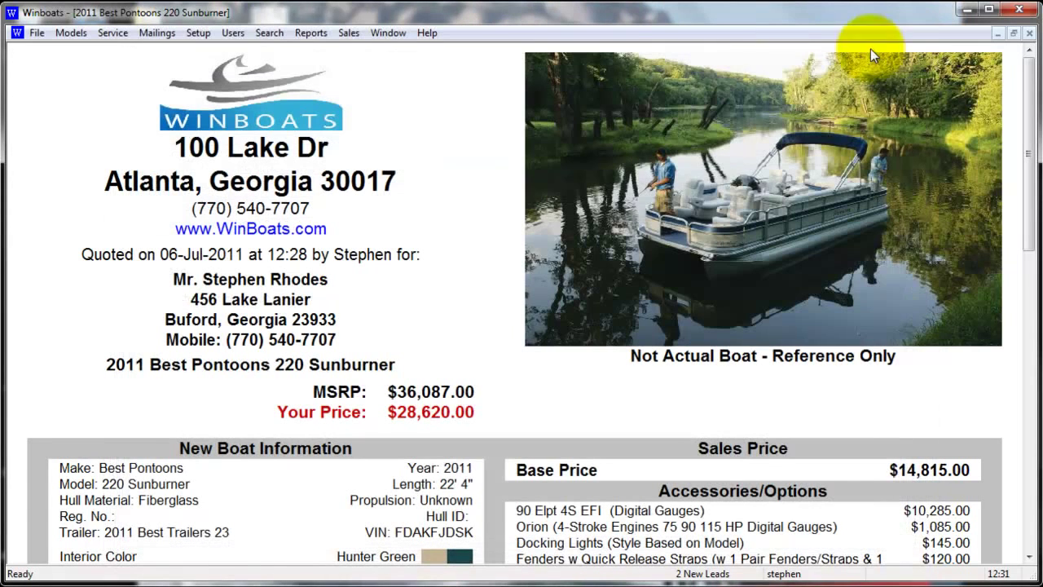
# - Look over the actions available for the quote and close the 2011 Best Pontoons 220 Sunburner quote
pyautogui.rightClick(459, 220)
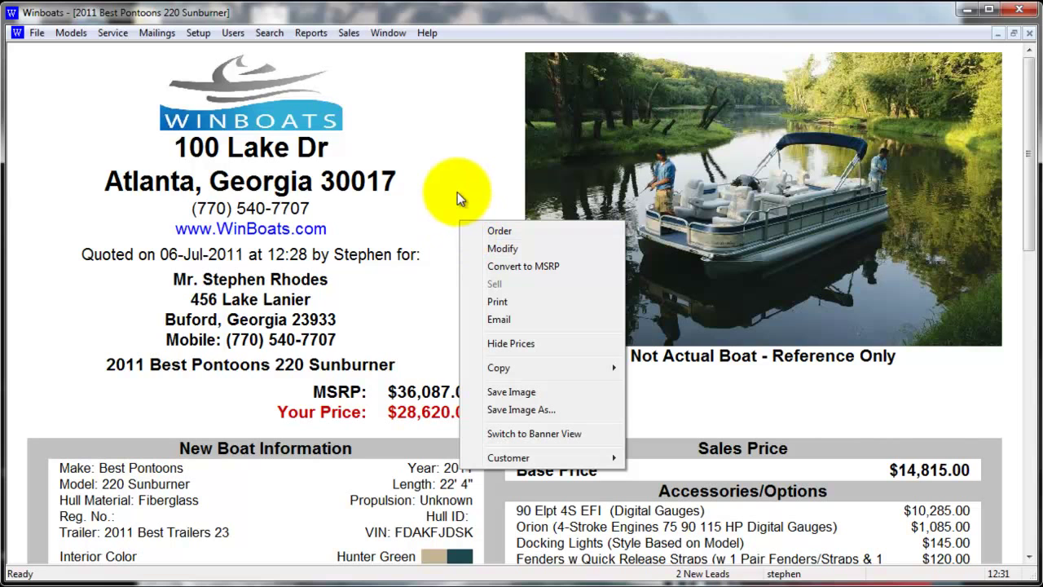
pyautogui.click(457, 192)
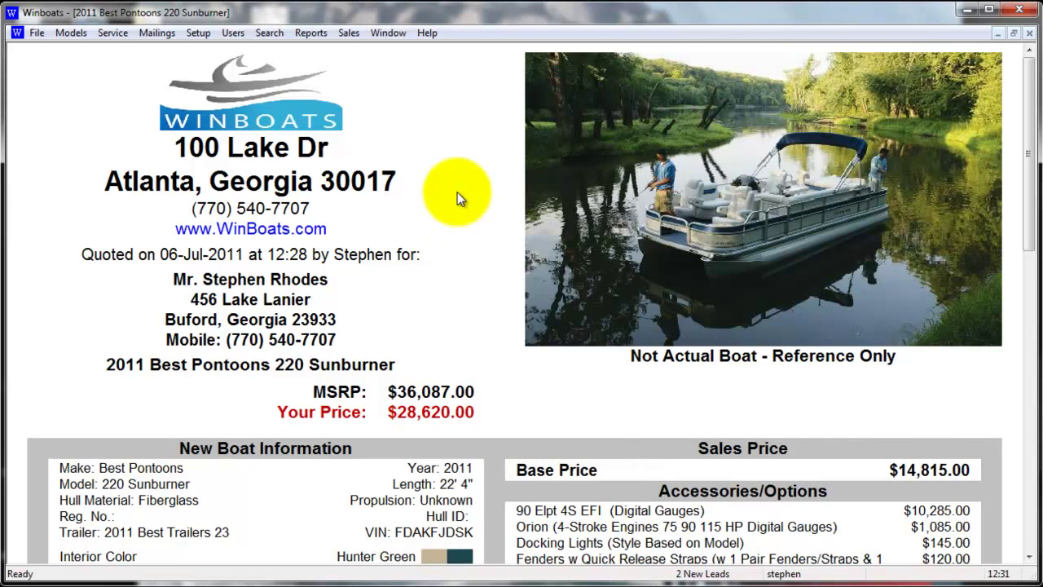
pyautogui.click(1029, 34)
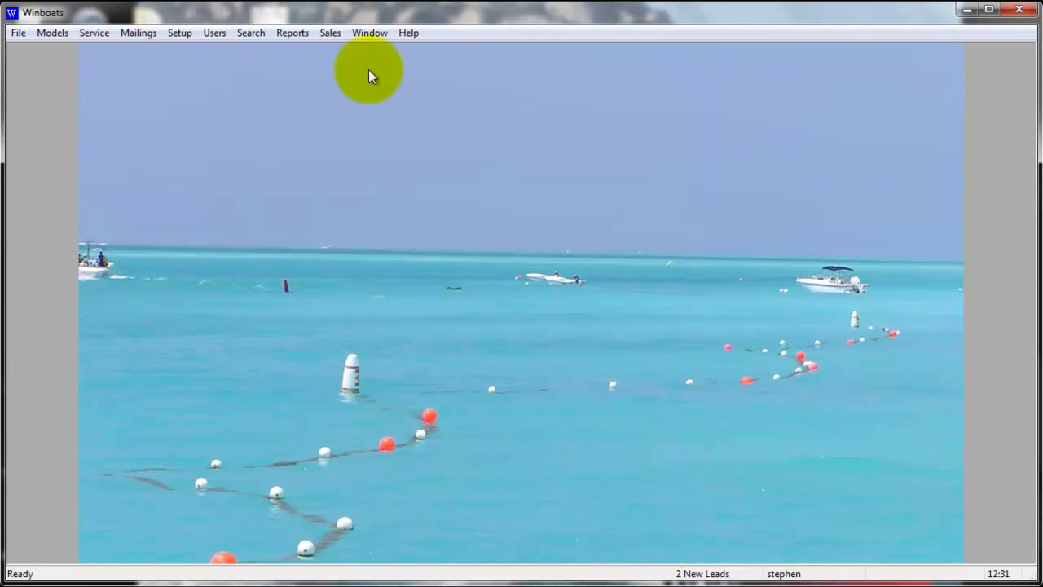